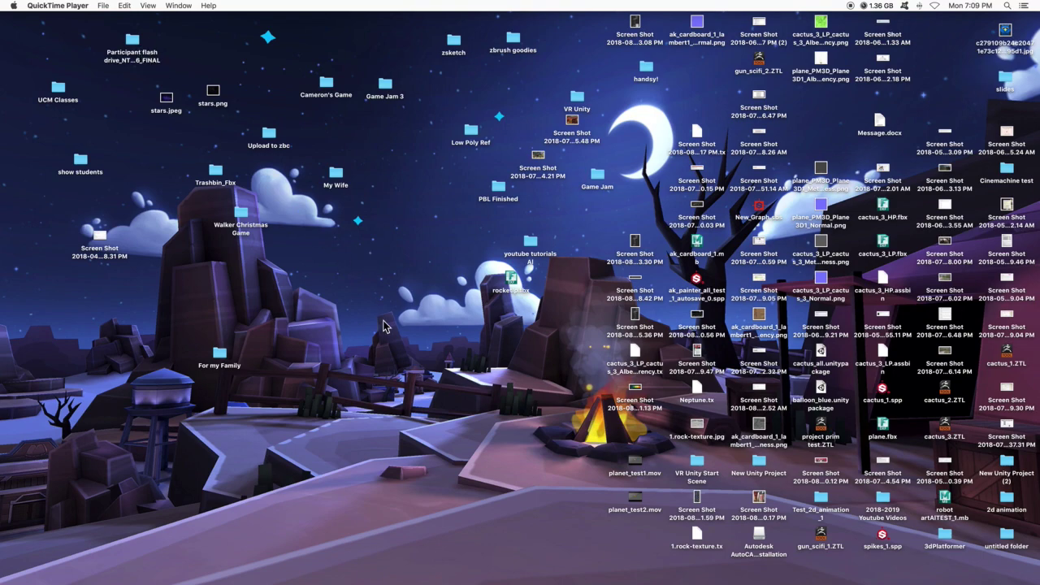
Step: Create a new folder on the desktop and rename it Planet Renders
right_click(412, 248)
left_click(429, 249)
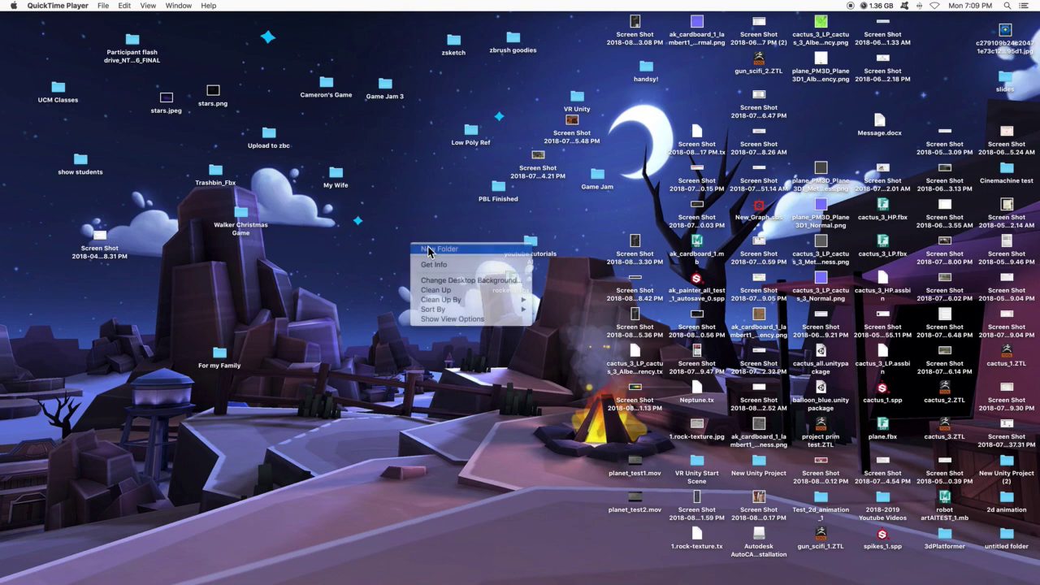
double_click(429, 256)
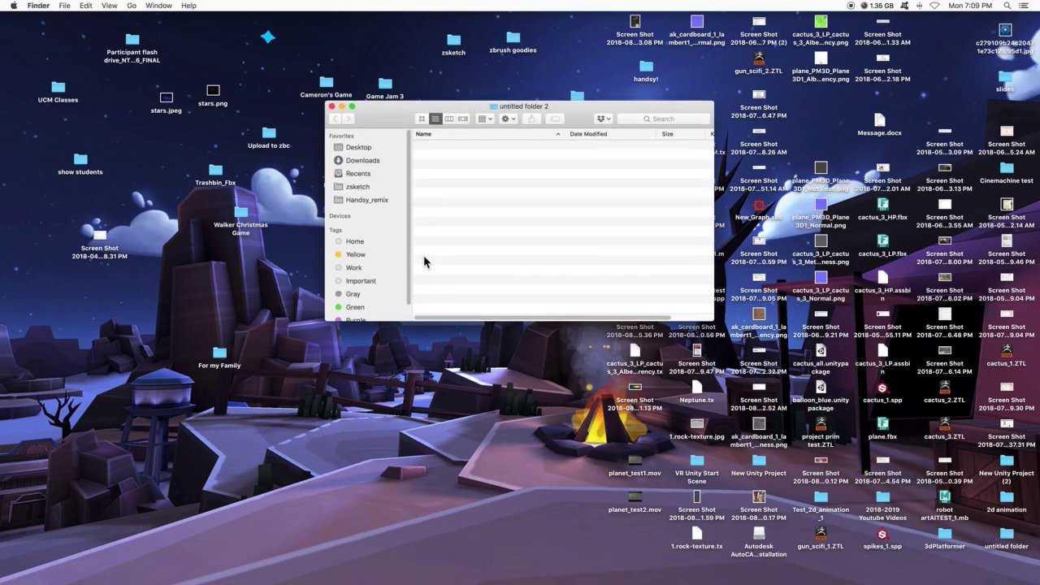
left_click(332, 108)
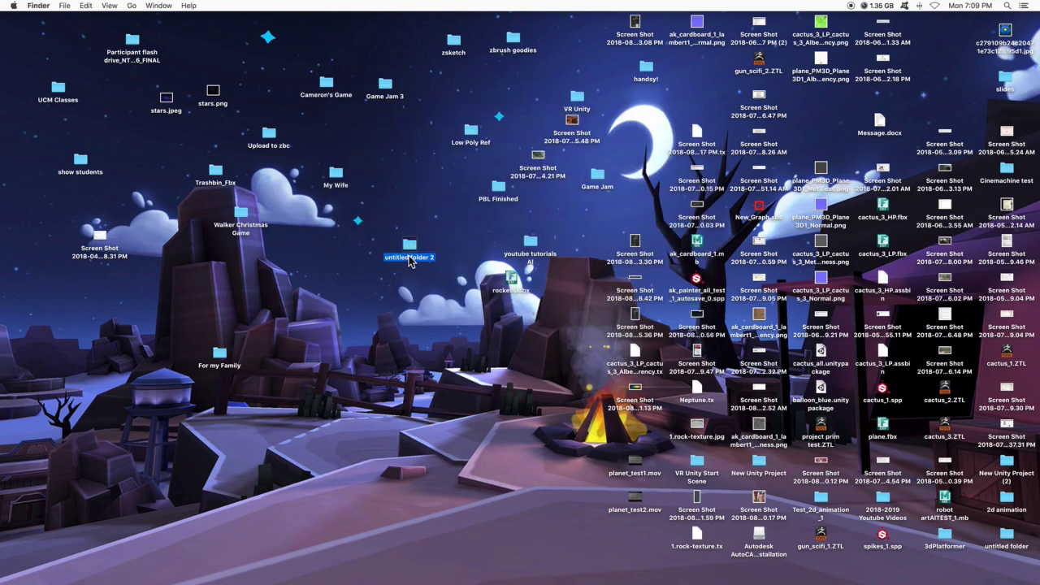
right_click(412, 256)
left_click(433, 302)
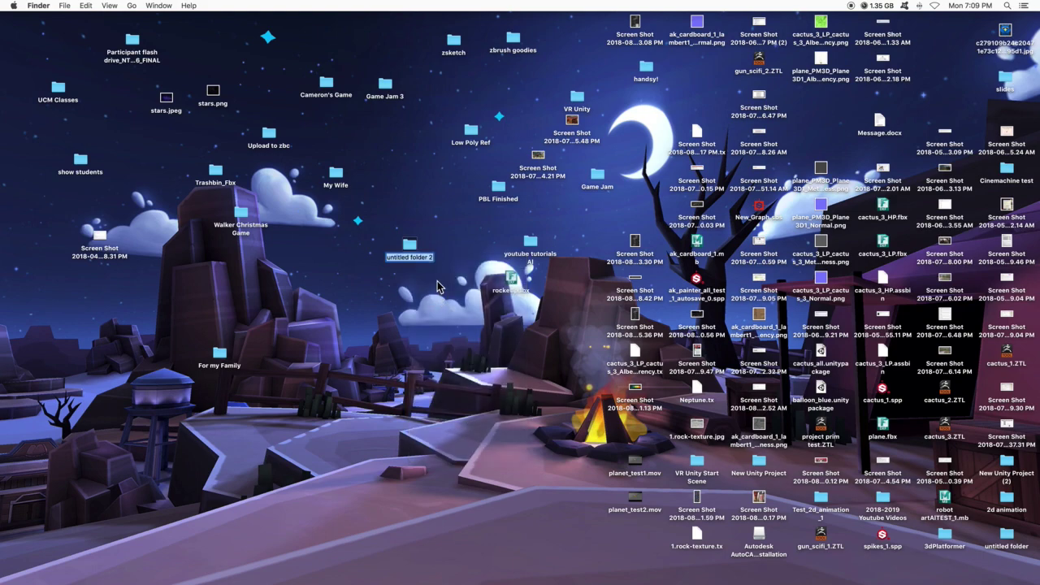
type("Planet Renders")
key("Return")
left_click(392, 315)
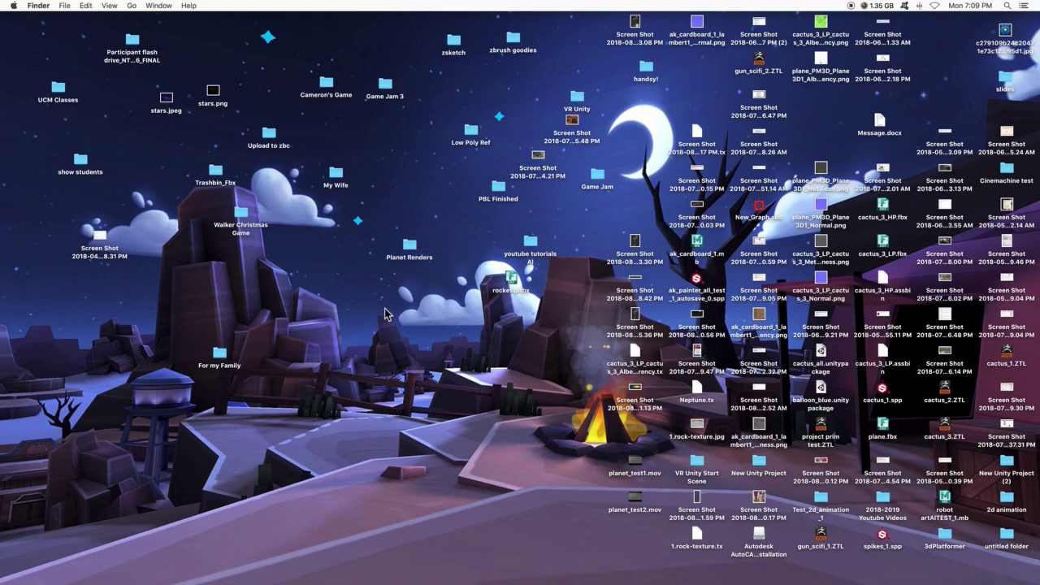
Step: Switch to Maya, set the project to the desktop folder Planet Renders, and create a default workspace there
mouse_move(4, 331)
left_click(11, 286)
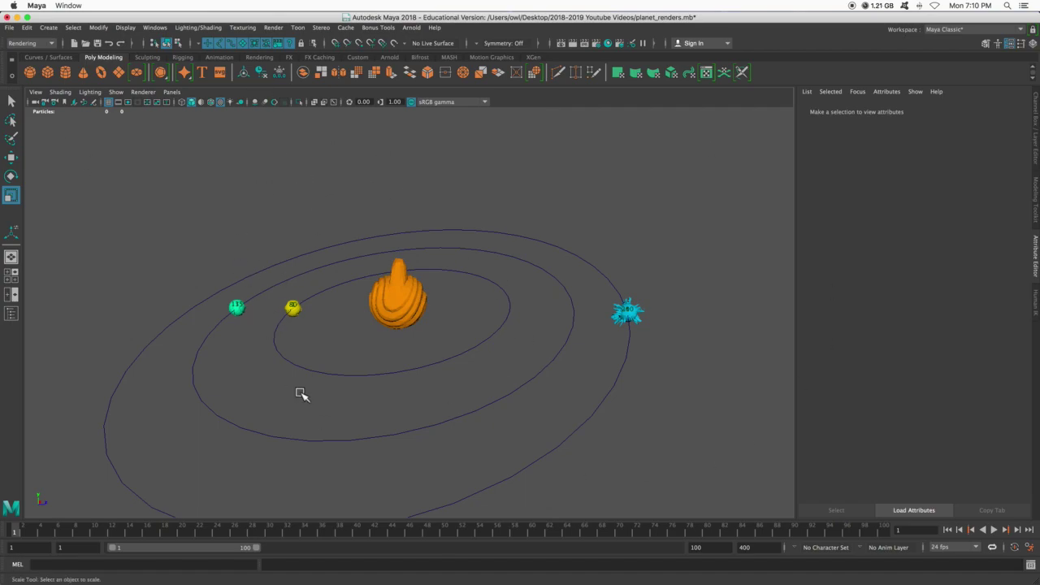
left_click(9, 29)
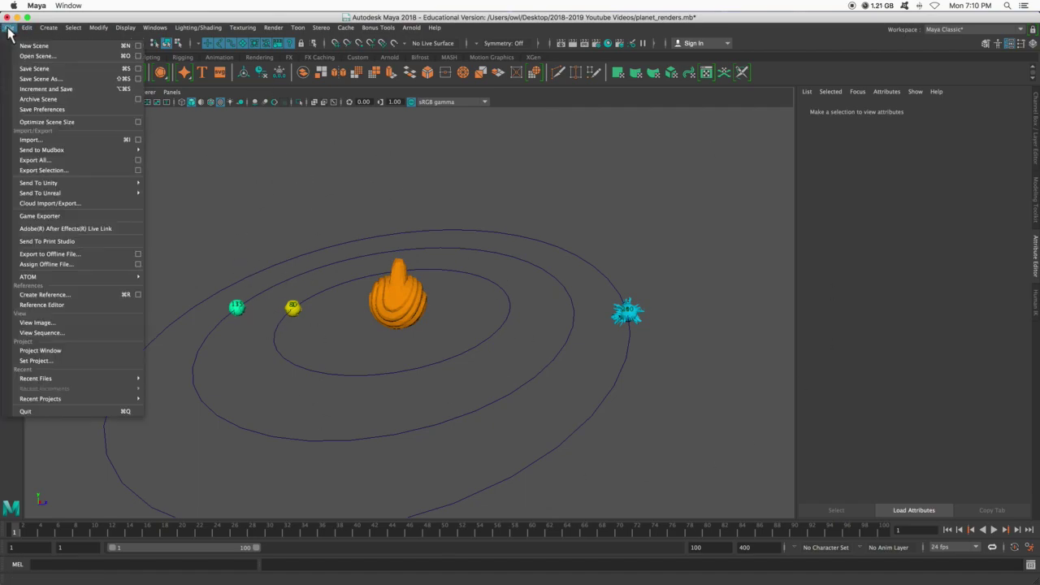
left_click(43, 362)
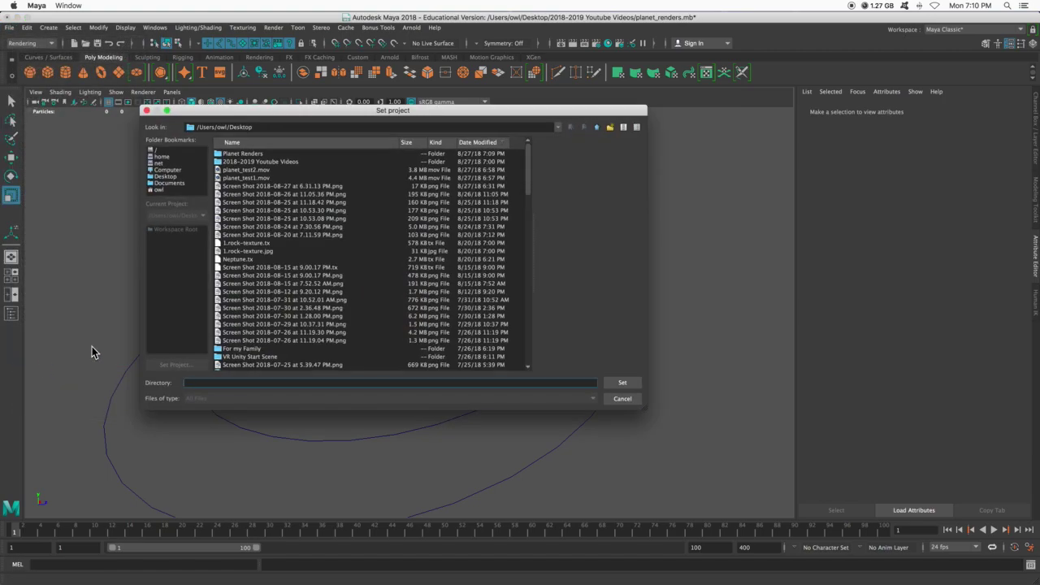
left_click(158, 177)
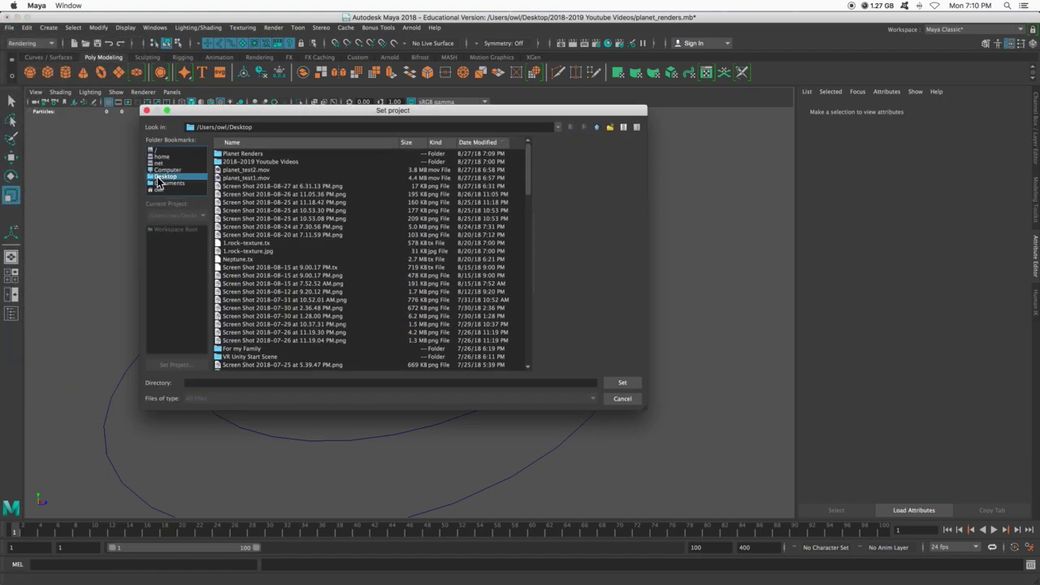
left_click(264, 153)
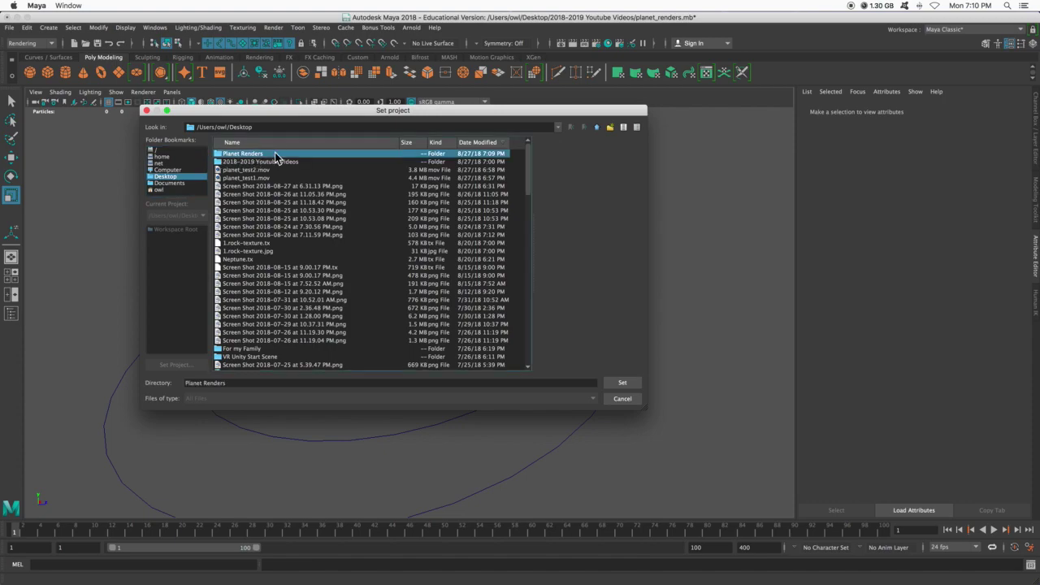
left_click(621, 384)
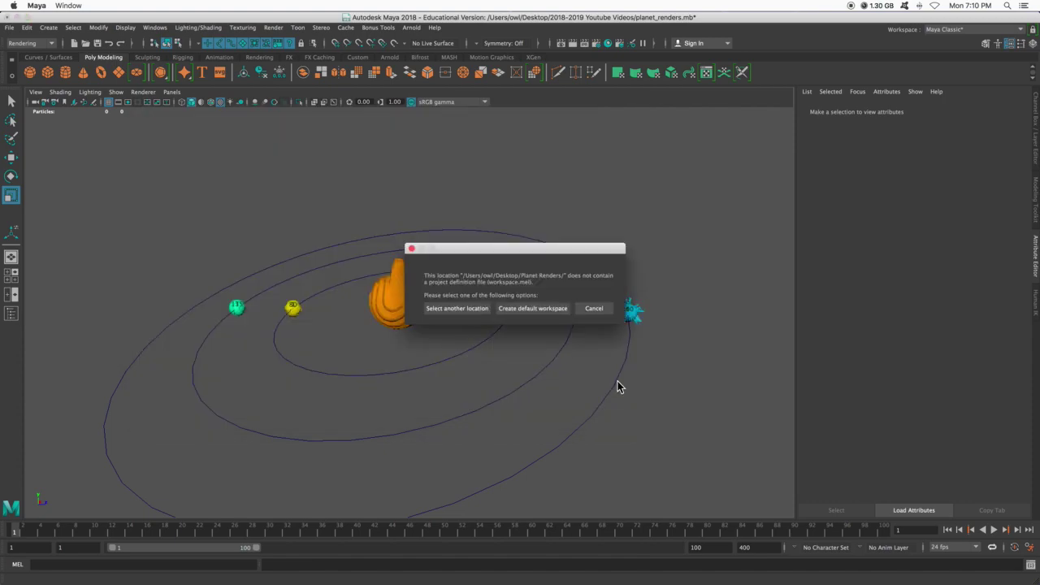
left_click(533, 309)
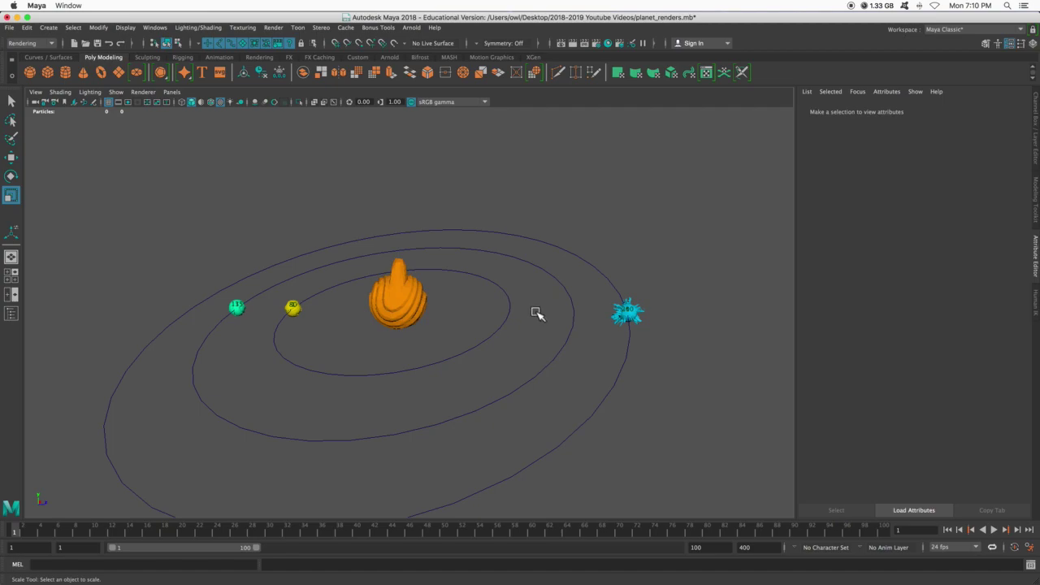
Step: Play the planet orbit animation briefly, stop it, and return to the first frame
left_click(996, 530)
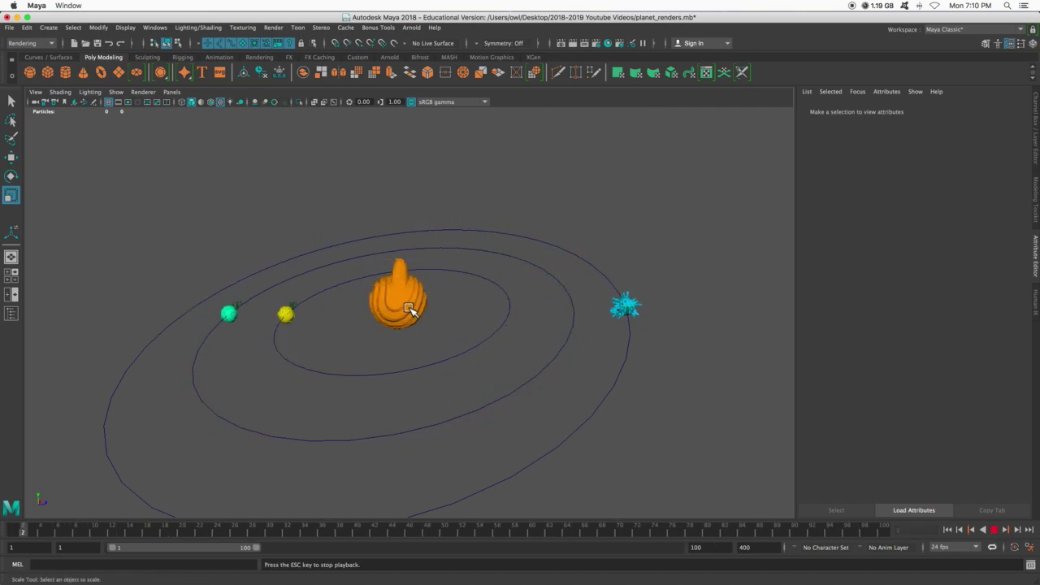
left_click(994, 529)
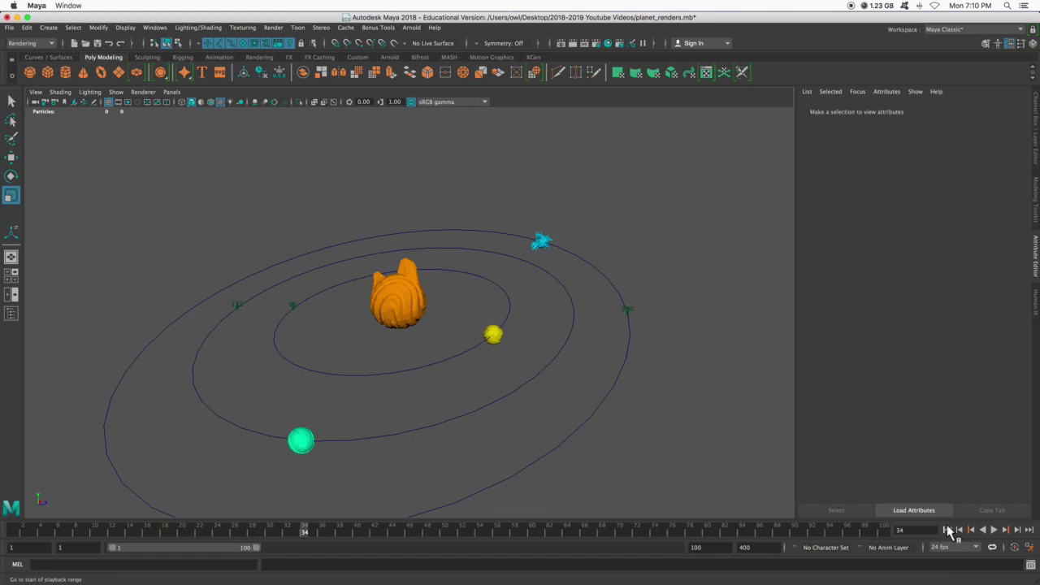
left_click(948, 529)
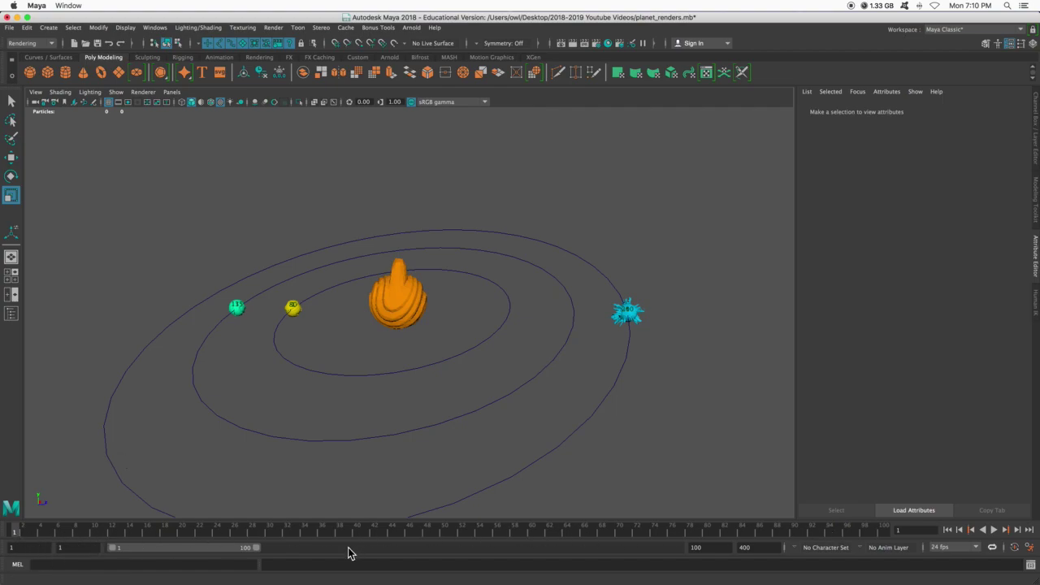
Step: Shorten the playback range to end at frame 91, and restore its end frame to 100
mouse_move(258, 547)
left_mouse_down()
mouse_move(397, 553)
mouse_move(235, 553)
mouse_move(253, 553)
left_mouse_up()
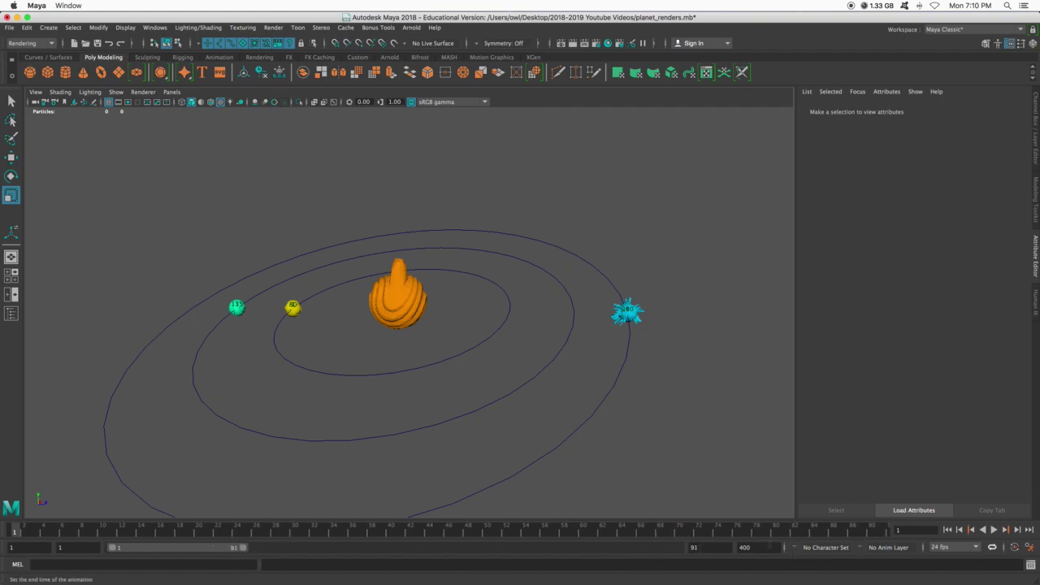
left_click(707, 548)
type("100")
key("Return")
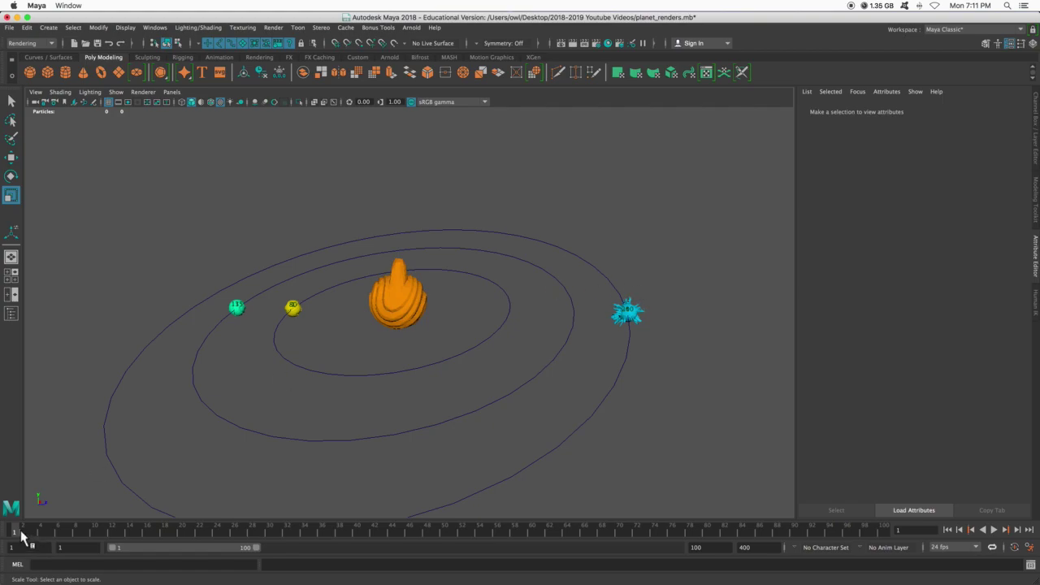
Step: Preview the planets' orbits by alternately playing the animation and scrubbing the timeline up to frame 69, returning to frame 1
key("alt+v")
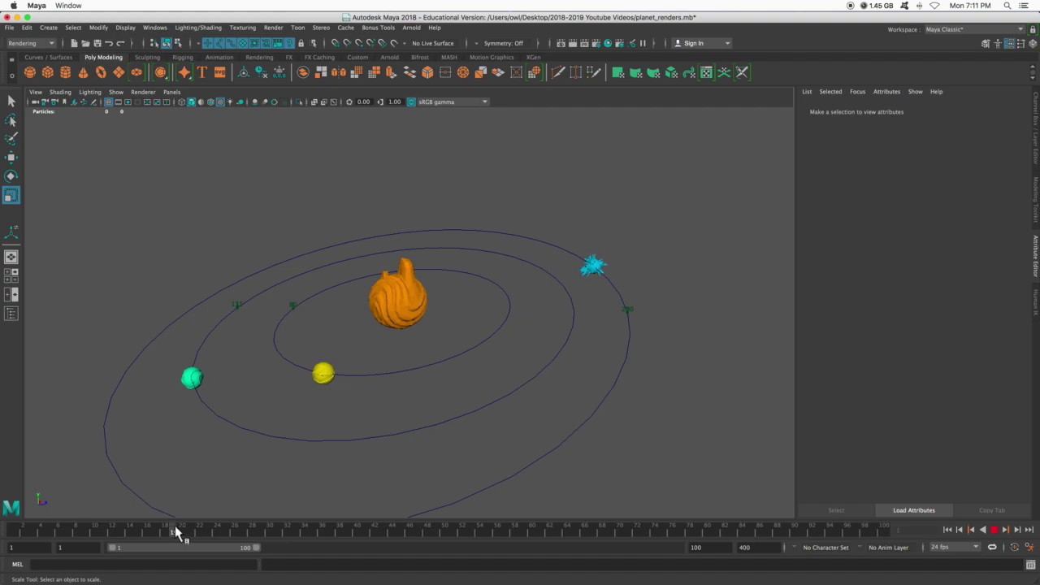
left_click_drag(178, 532, 11, 532)
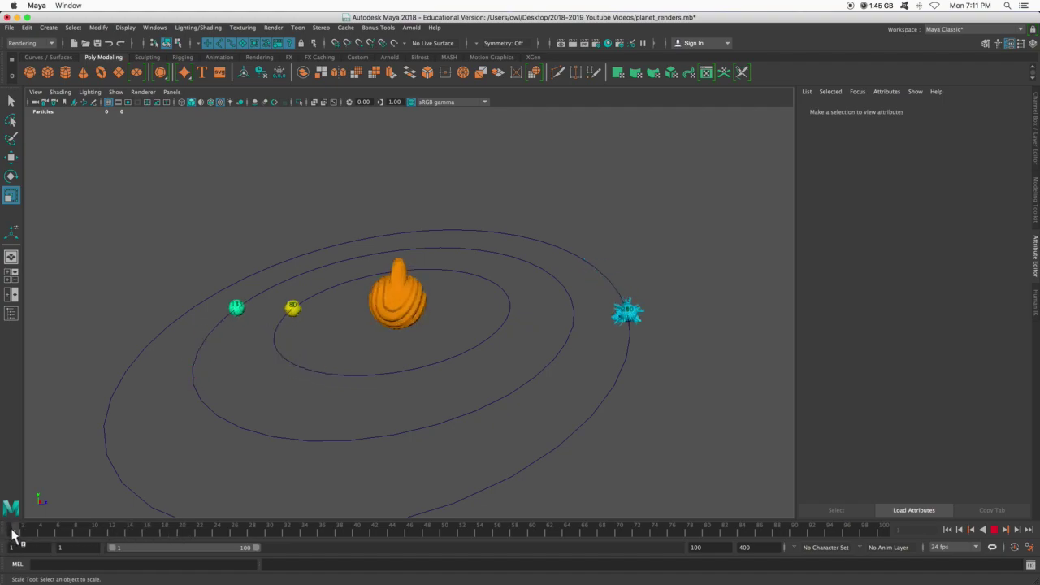
left_click_drag(14, 534, 613, 536)
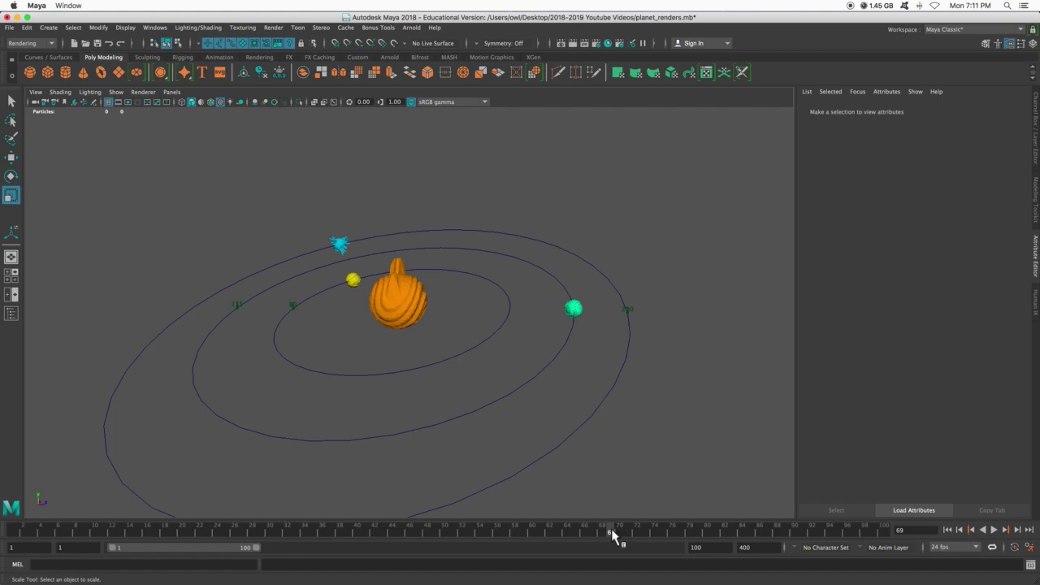
left_click_drag(614, 537, 14, 538)
key("alt+v")
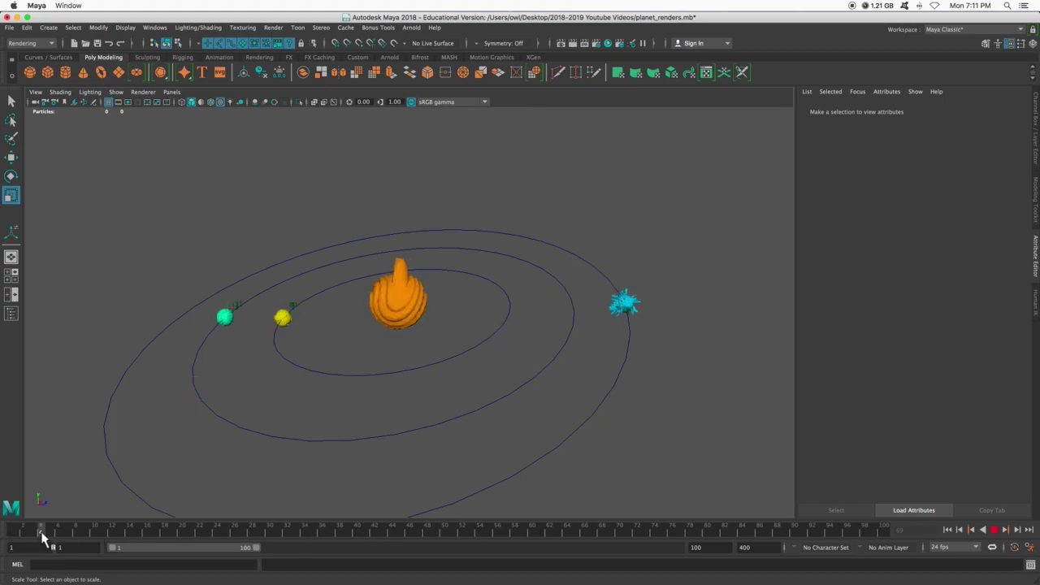
mouse_move(51, 535)
left_mouse_down()
mouse_move(824, 518)
mouse_move(357, 527)
left_mouse_up()
key("alt+shift+v")
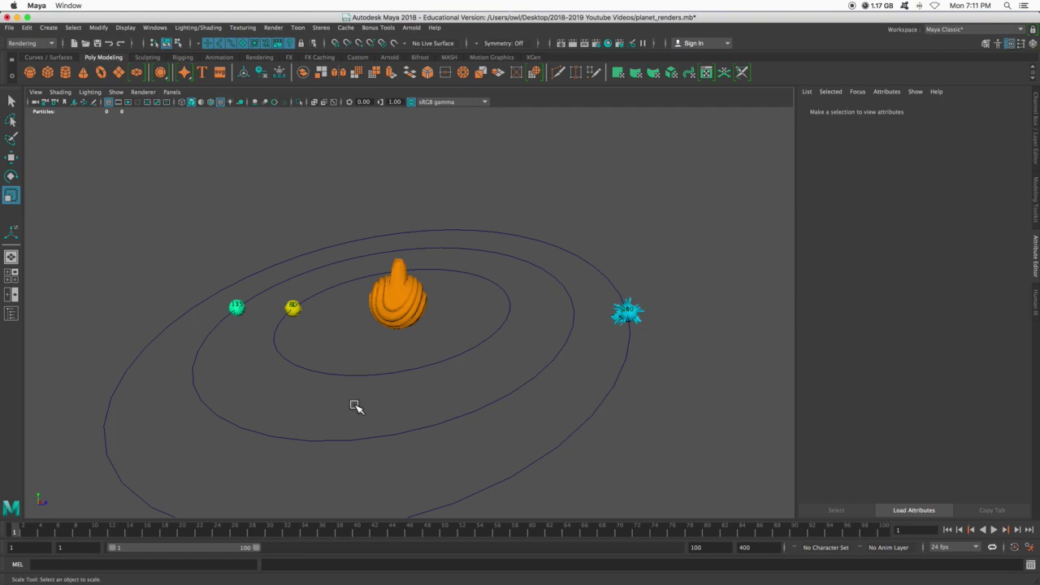
Step: Scrub the animation from frame 60 to frame 100 and return to the start of the playback range
left_click(531, 535)
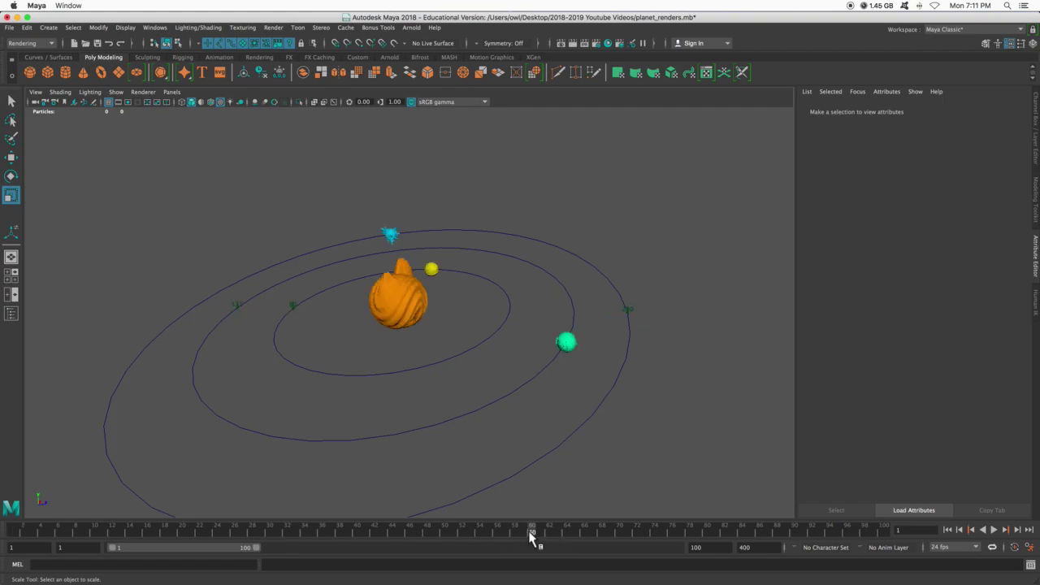
left_click_drag(530, 535, 886, 535)
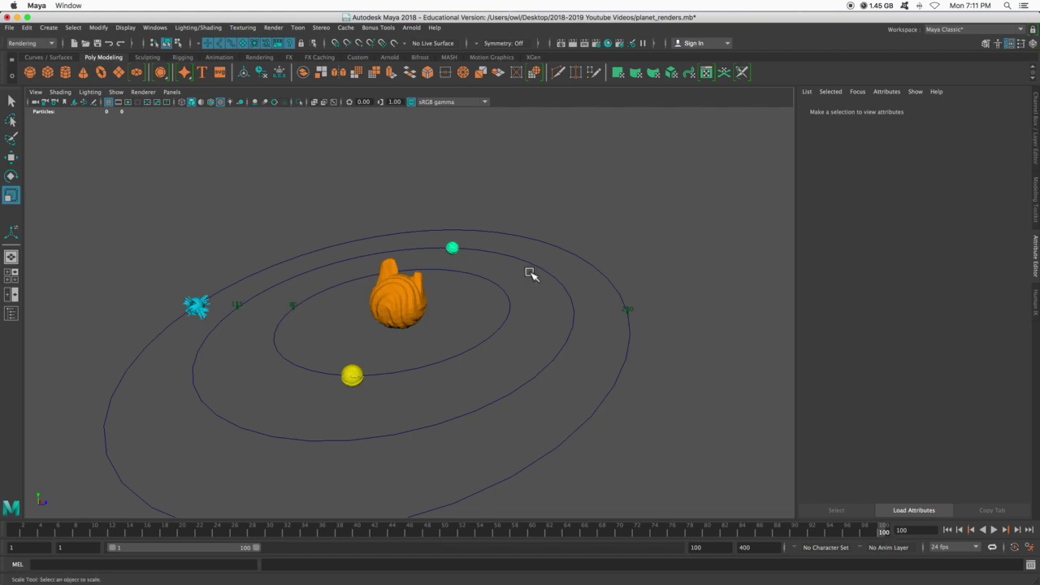
left_click(948, 530)
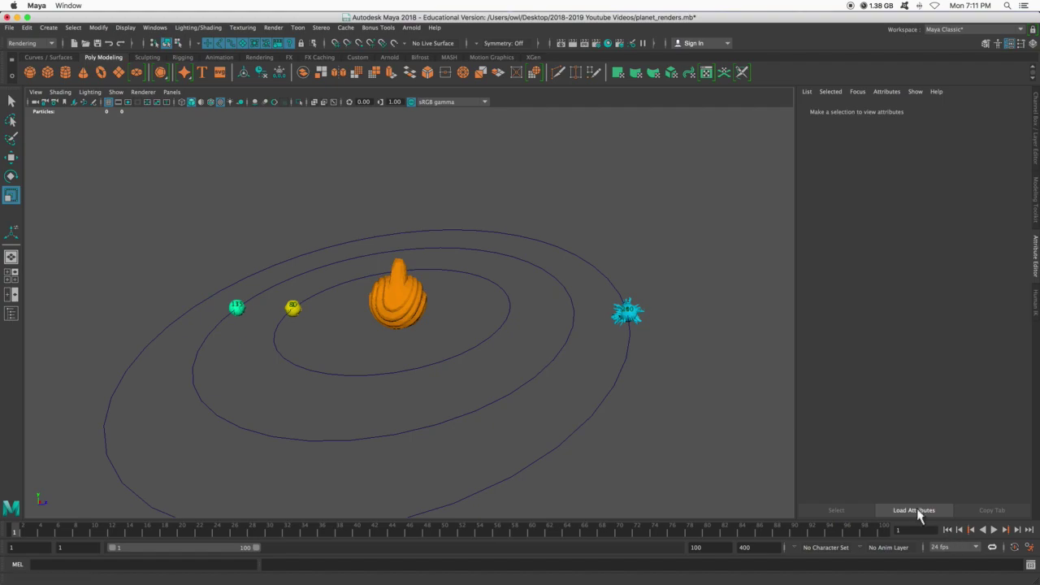
Step: Open the Render Settings and choose Maya Software as the renderer
left_click(596, 44)
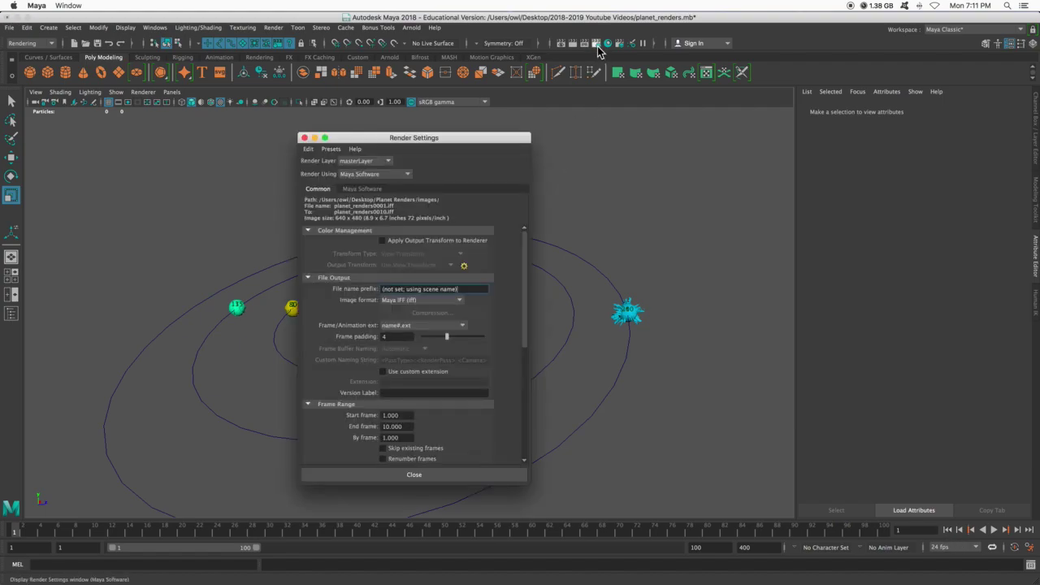
left_click(406, 177)
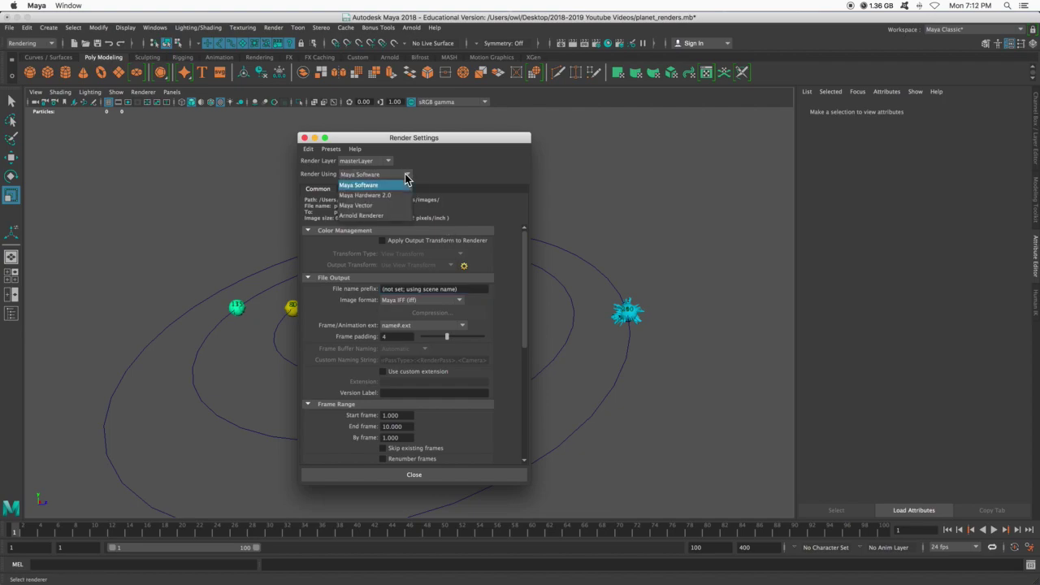
left_click(362, 185)
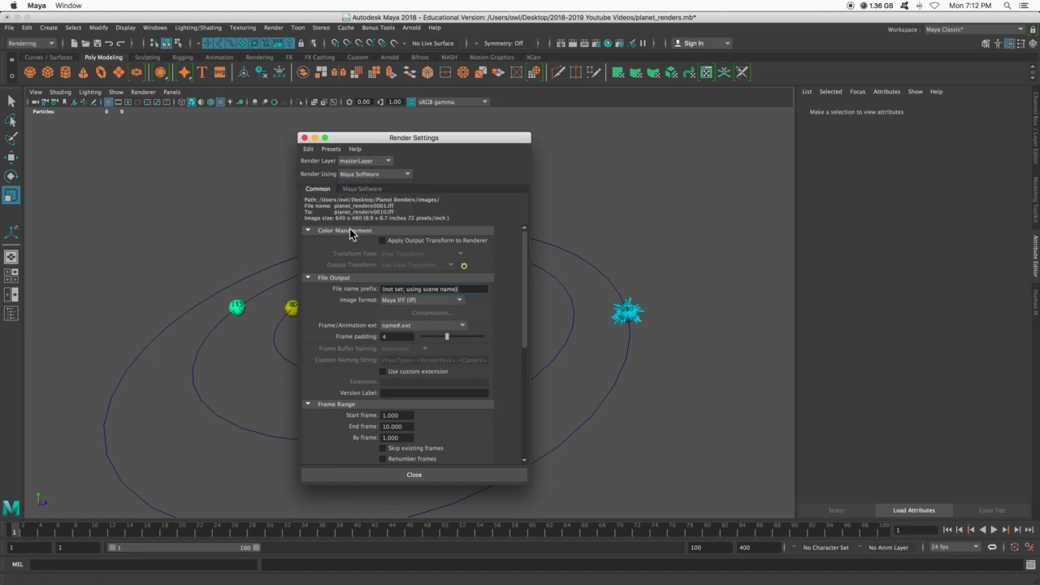
Step: Set the render's file name prefix to "planet project" and the image format to JPEG (jpg)
left_click(469, 291)
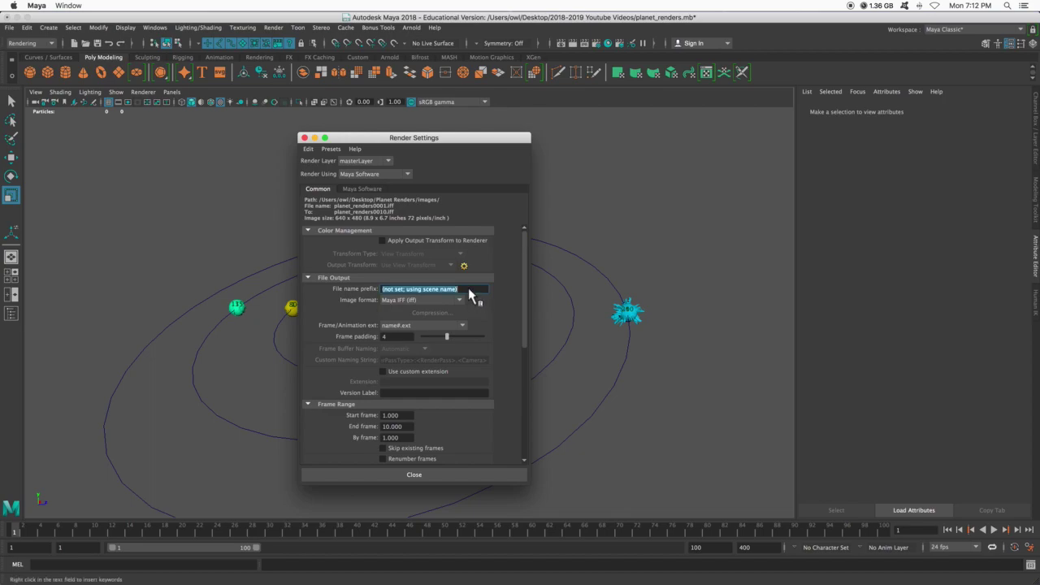
type("planet project")
left_click(461, 301)
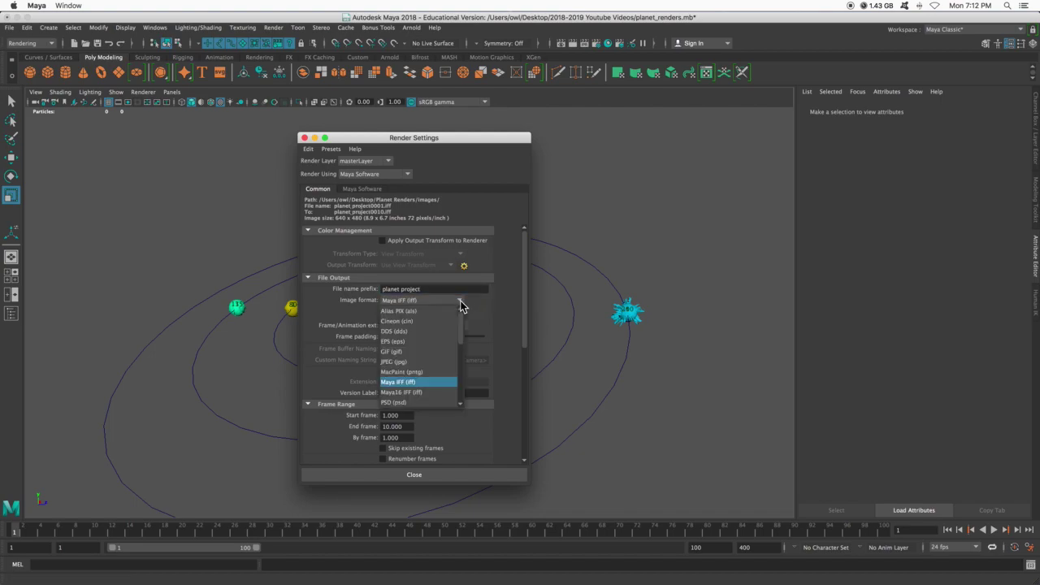
left_click(429, 361)
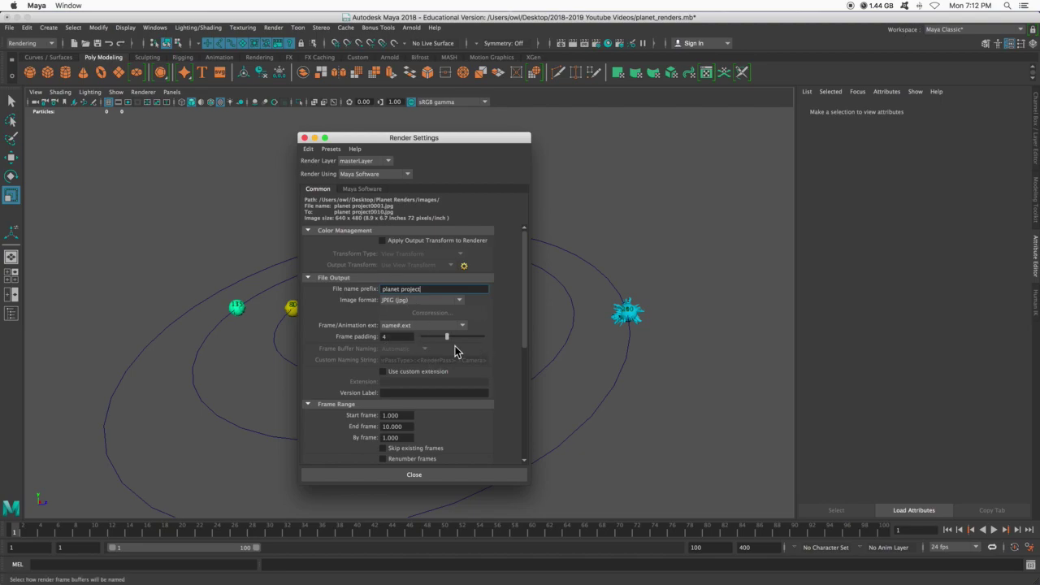
Step: Set the render output's frame padding to 3 and choose name#.ext as the frame/animation extension
mouse_move(448, 337)
left_mouse_down()
mouse_move(425, 338)
mouse_move(439, 341)
left_mouse_up()
left_click(462, 327)
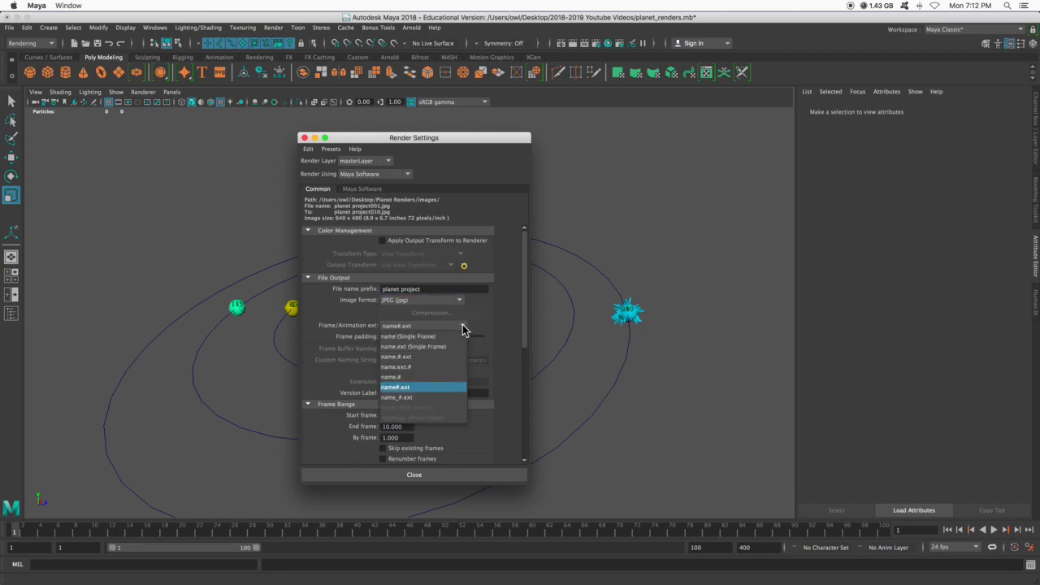
left_click(410, 390)
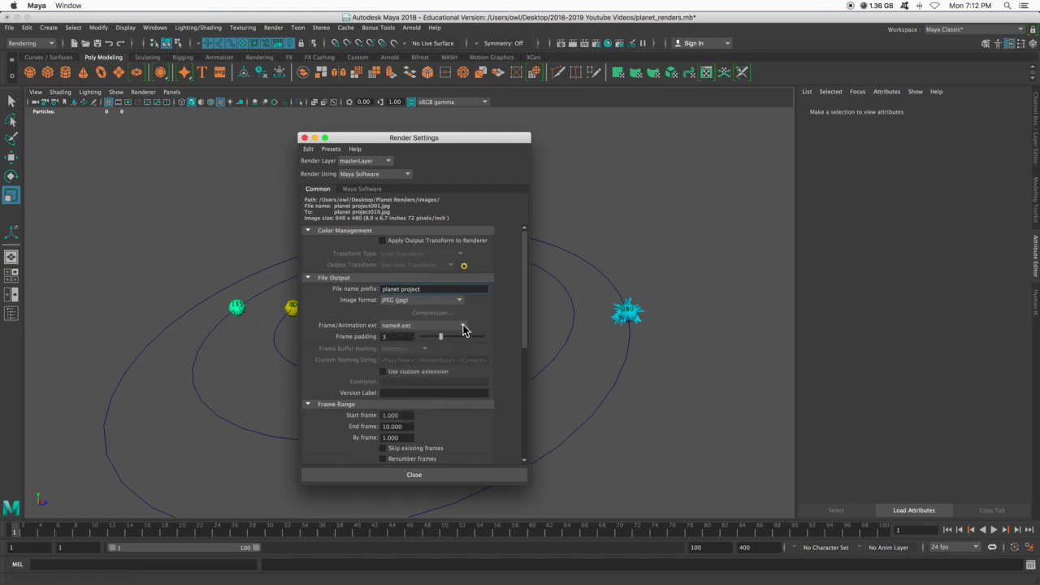
Step: Set the end frame of the render's frame range to 100
scroll(460, 318, "down", 2)
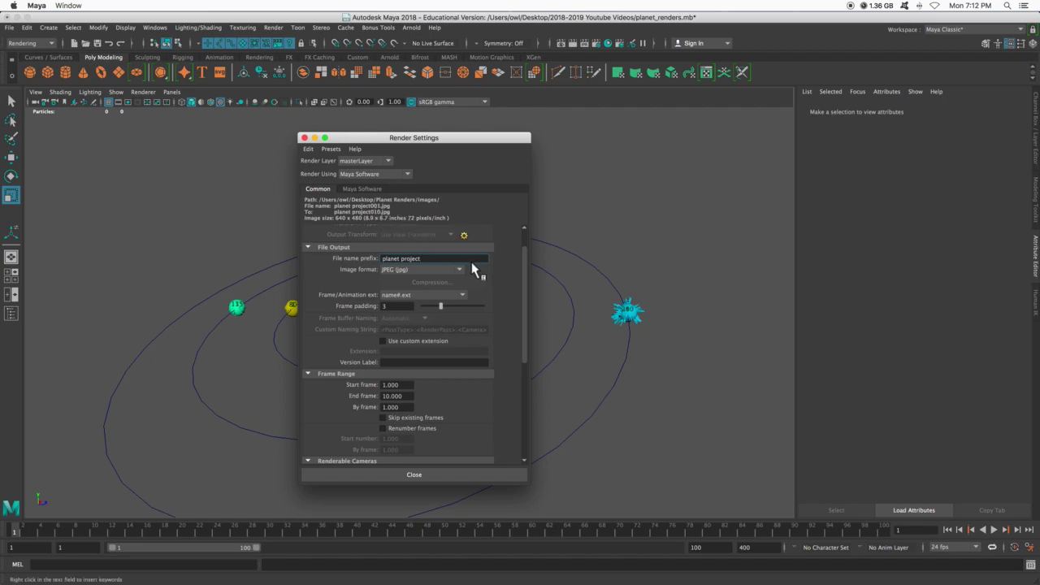
scroll(461, 383, "down", 3)
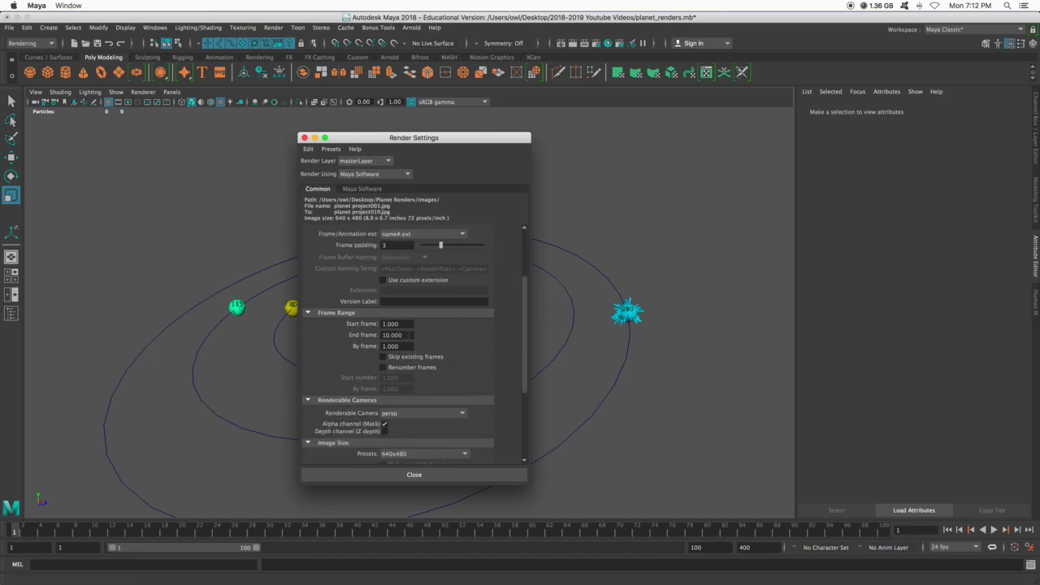
left_click(402, 335)
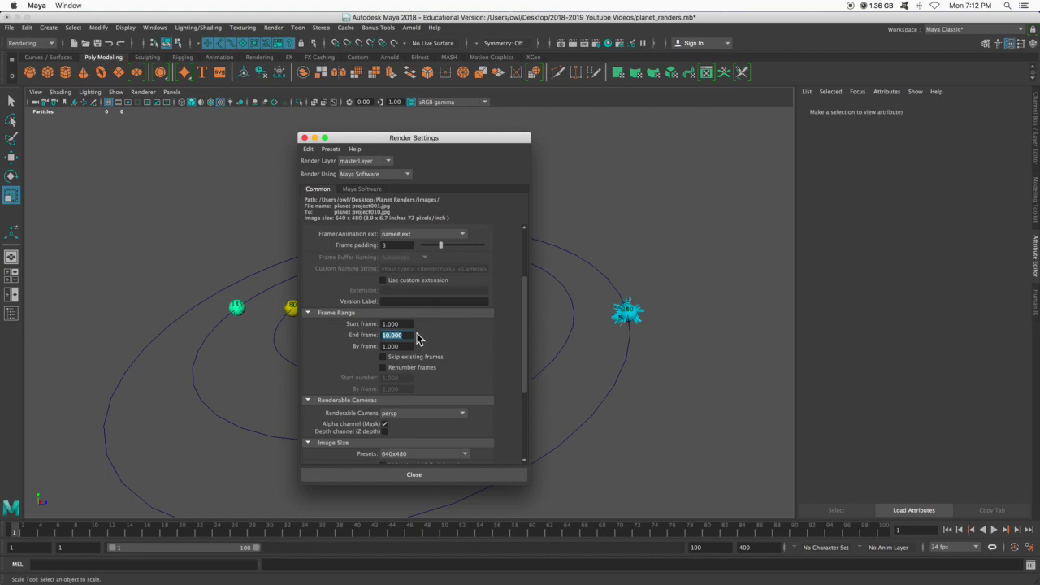
type("10")
Step: Compare the four-view layout with the perspective view to check which view the persp renderable camera covers
scroll(476, 351, "down", 3)
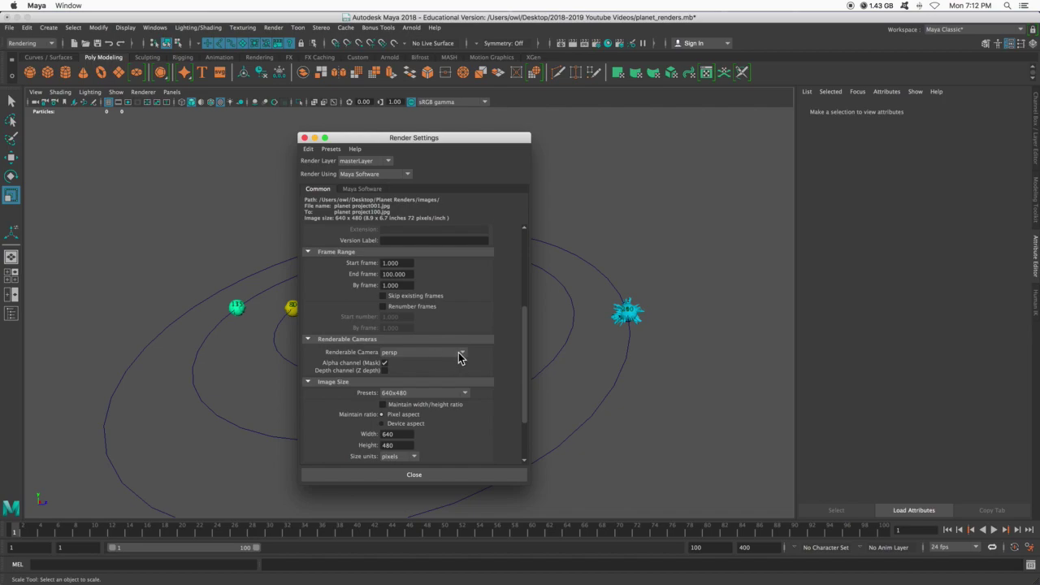
key("space")
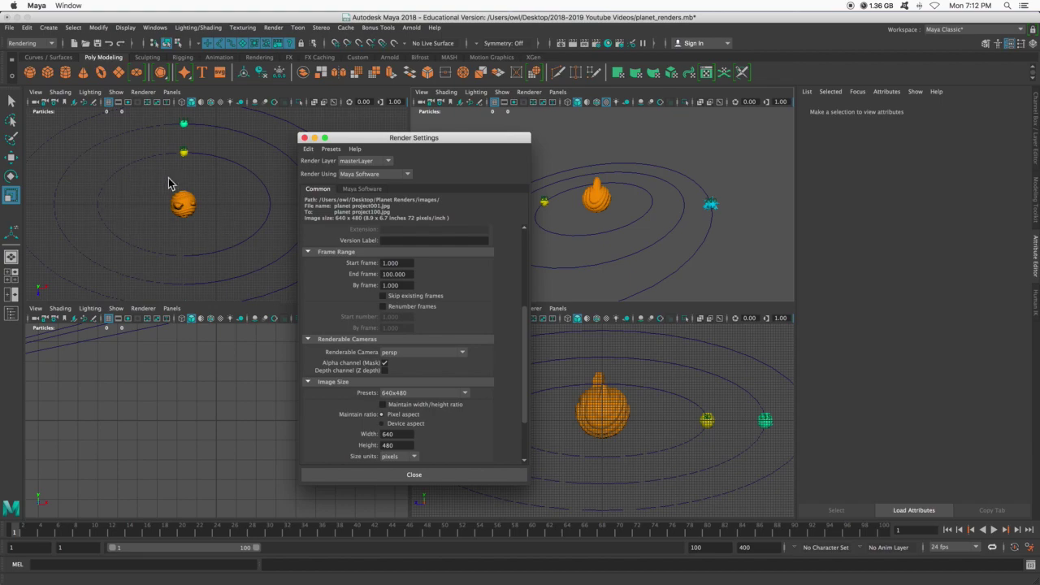
key("space")
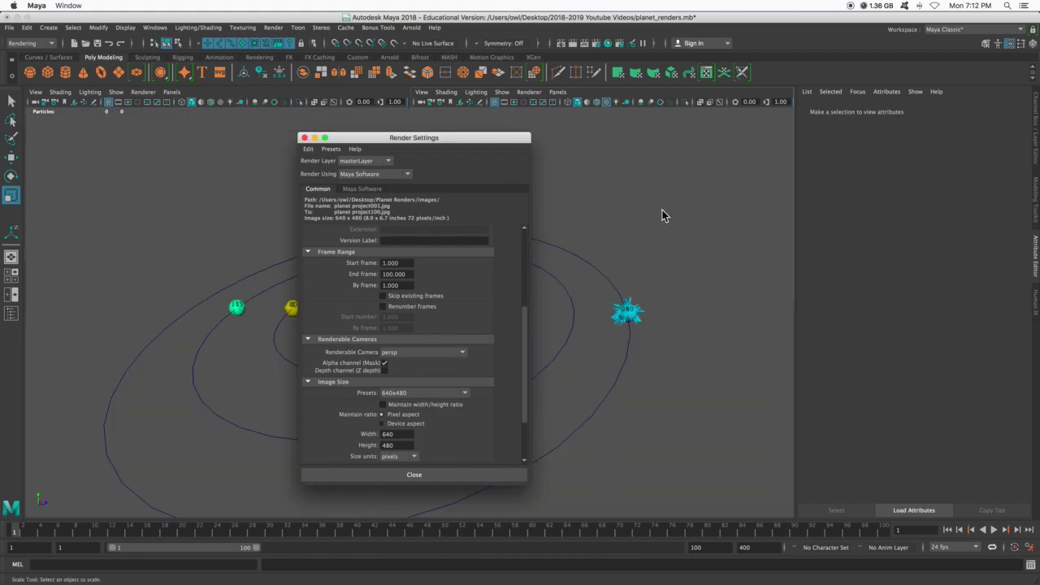
Step: Choose the 640x480 image size preset for the render and close the Render Settings
scroll(470, 366, "down", 3)
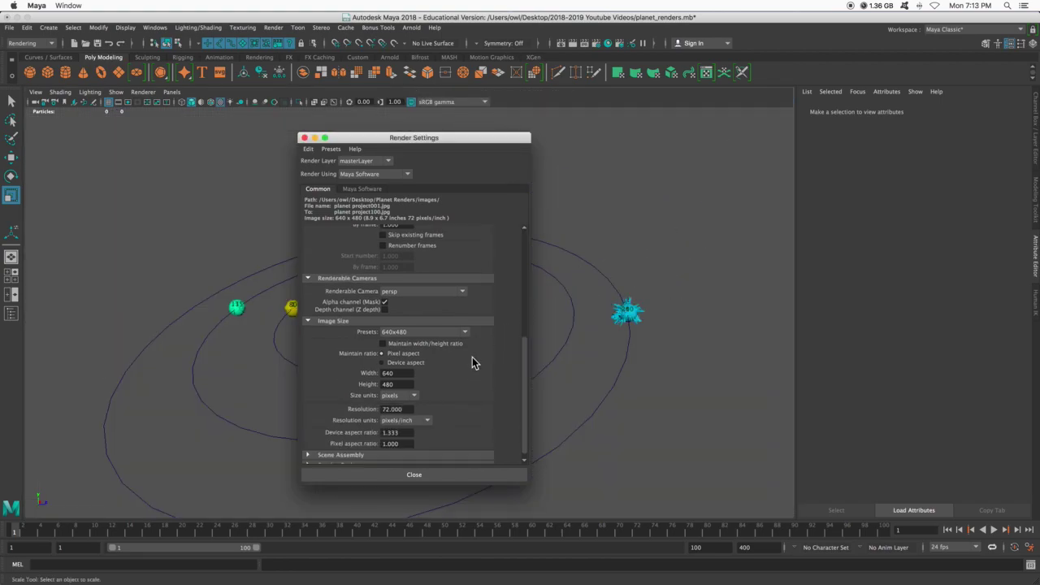
left_click(454, 332)
left_click(416, 362)
scroll(482, 413, "down", 1)
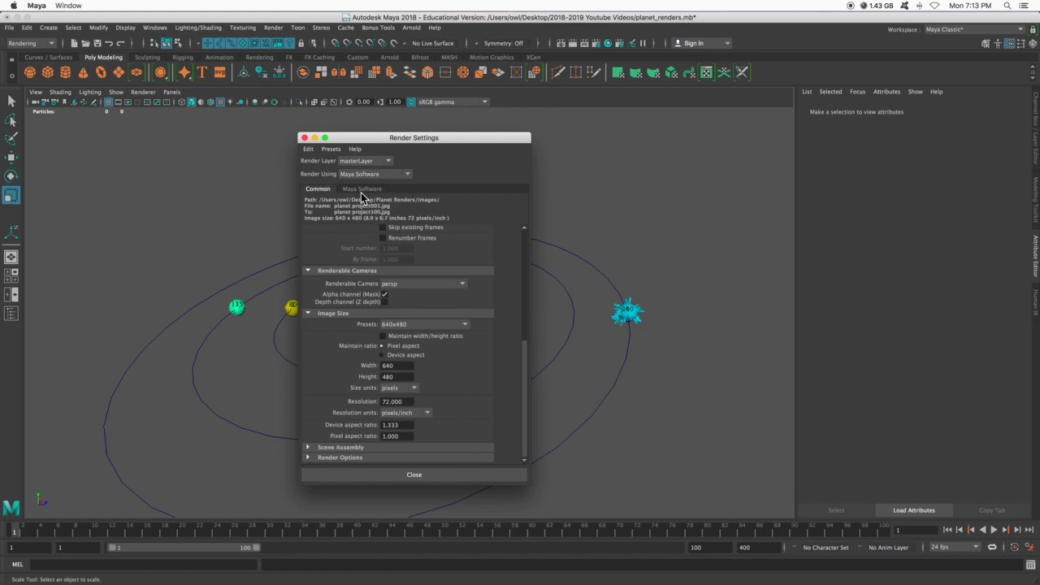
left_click(444, 475)
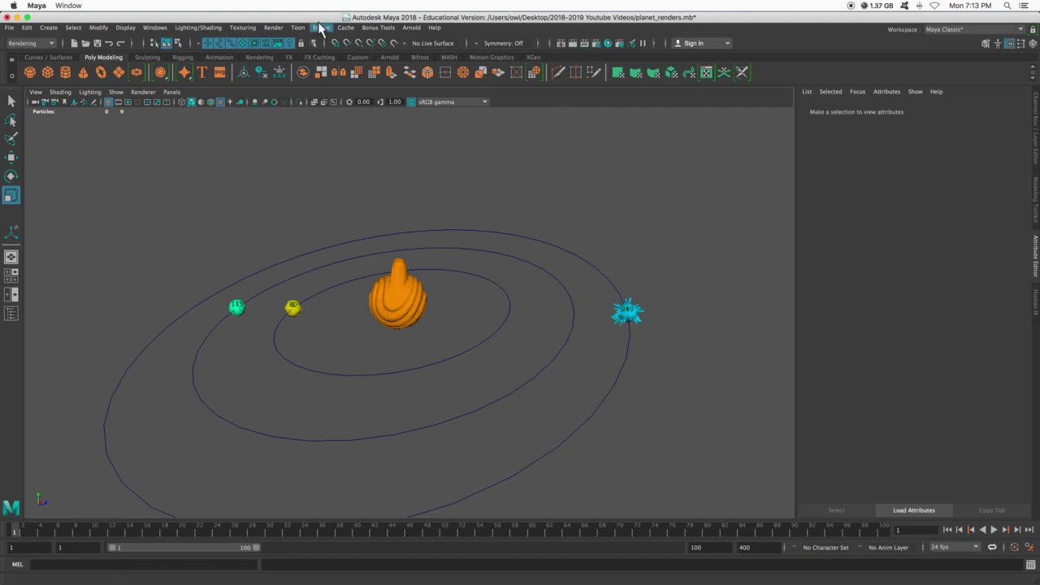
Step: With the Rendering menu set active, review the Render Sequence options and close them without rendering
left_click(39, 44)
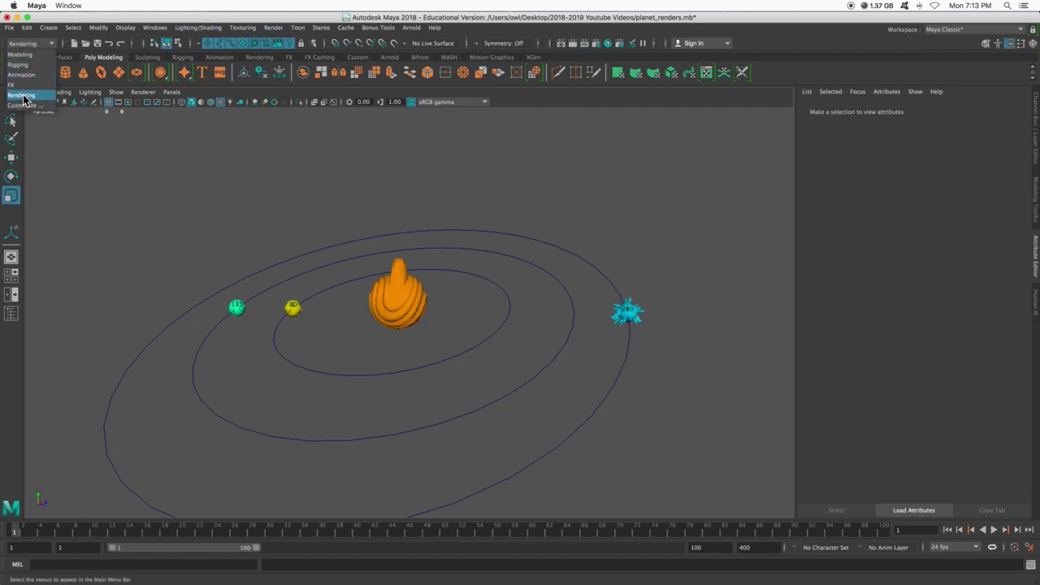
left_click(275, 28)
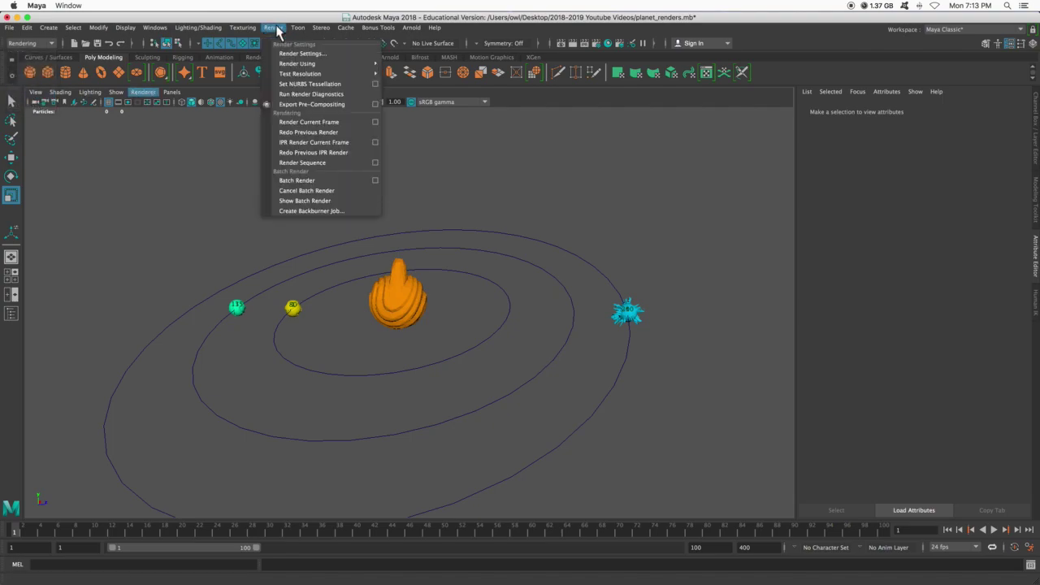
left_click(376, 163)
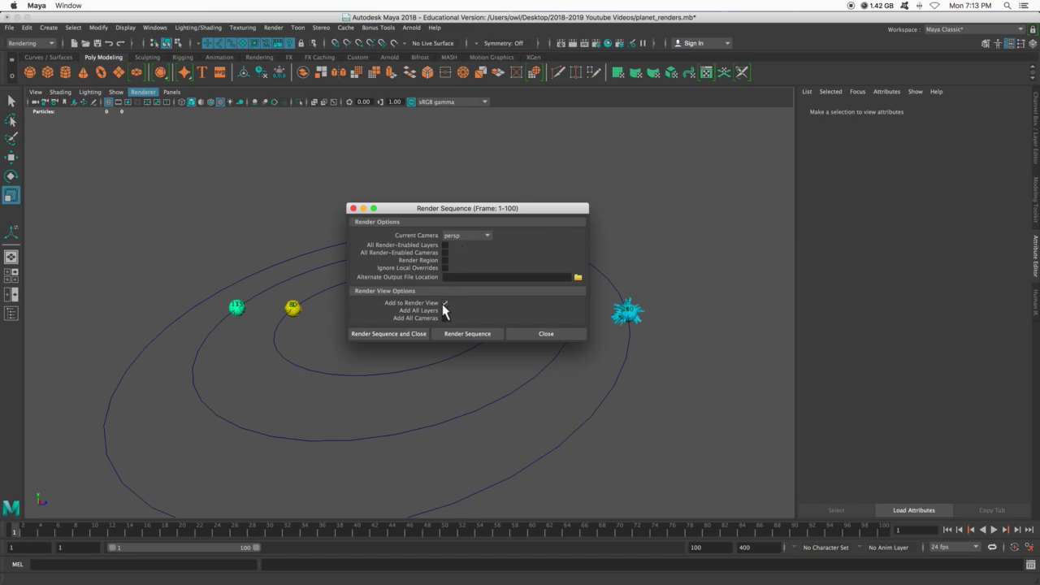
left_click(354, 209)
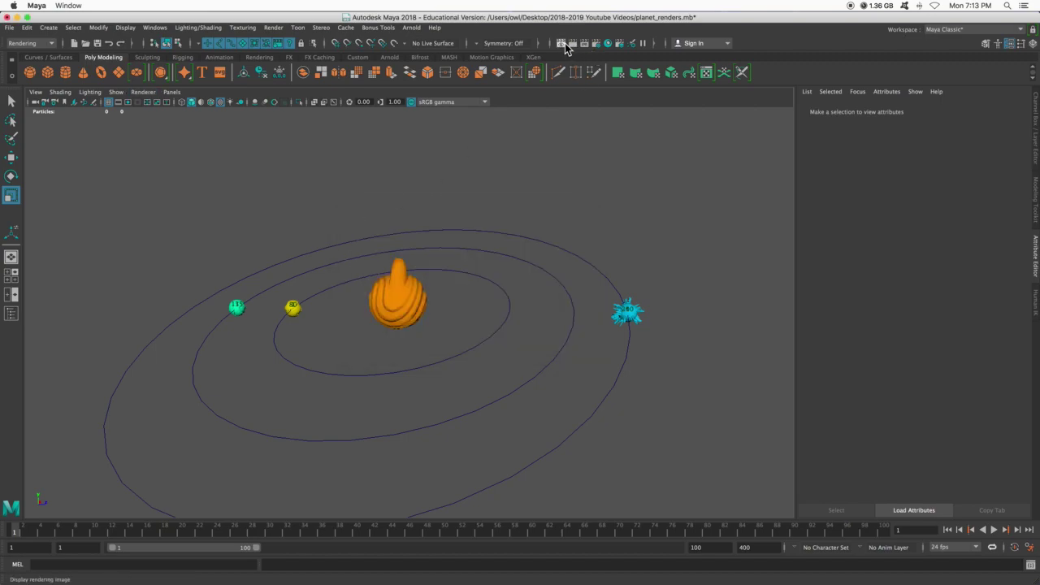
Step: Bring up the Render View, then review the Batch Render options and close them without starting a batch render
left_click(562, 44)
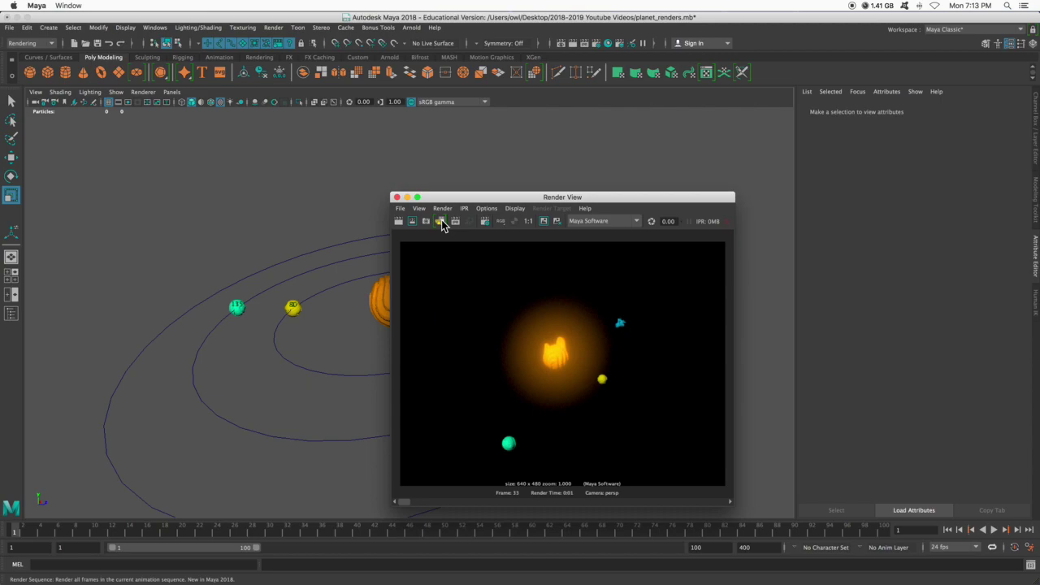
left_click(274, 28)
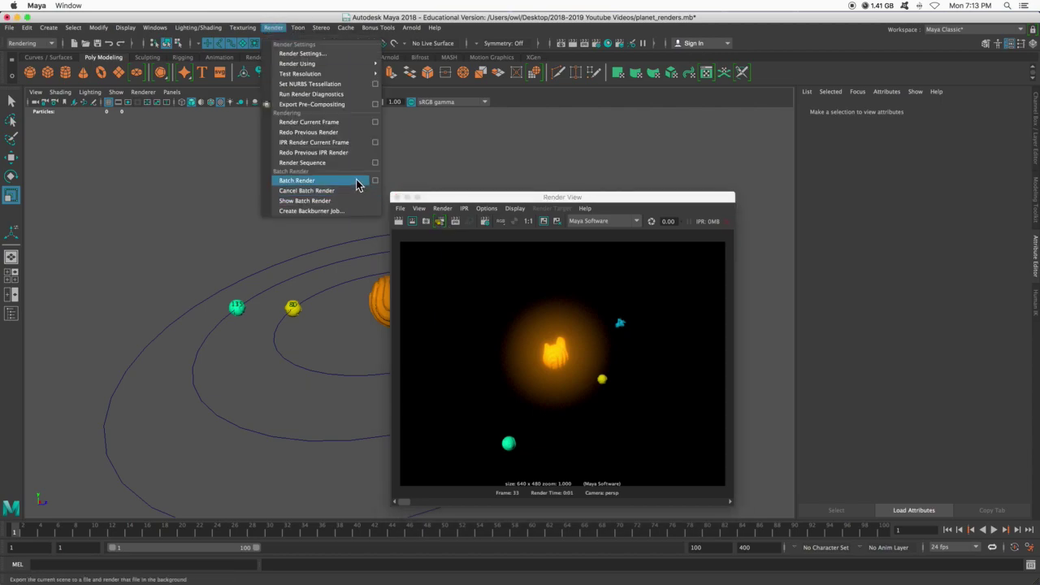
left_click(374, 182)
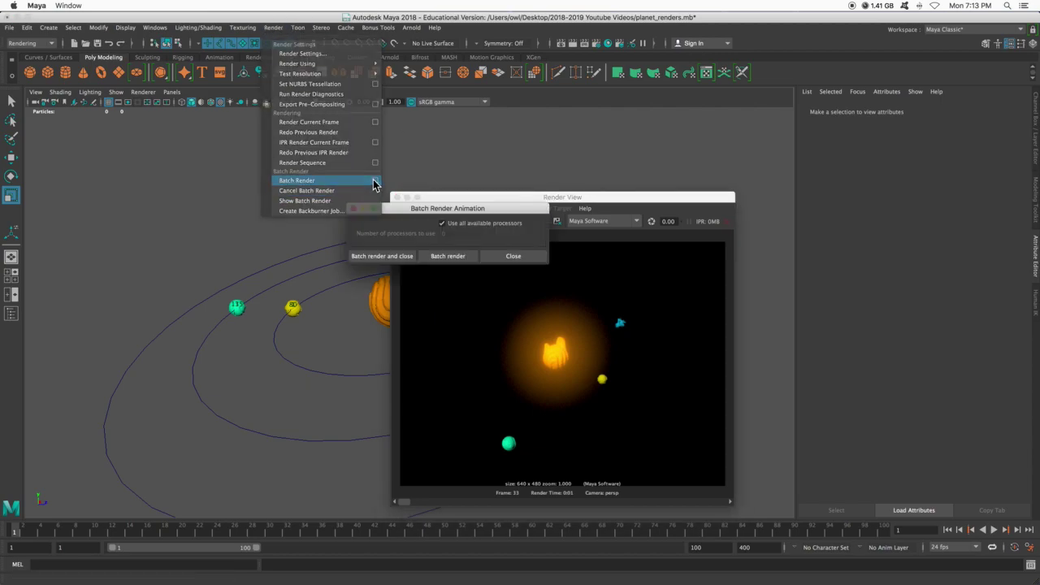
left_click(514, 256)
Step: Start rendering the sequence from the persp camera with Add to Render View enabled, and move the options dialog clear of the Render View
left_click(273, 28)
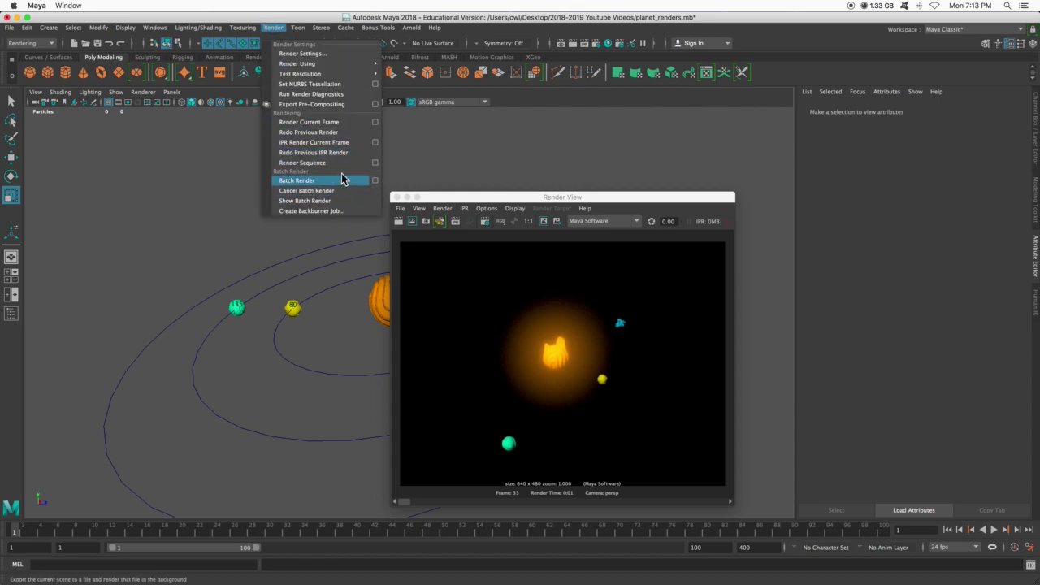
left_click(375, 163)
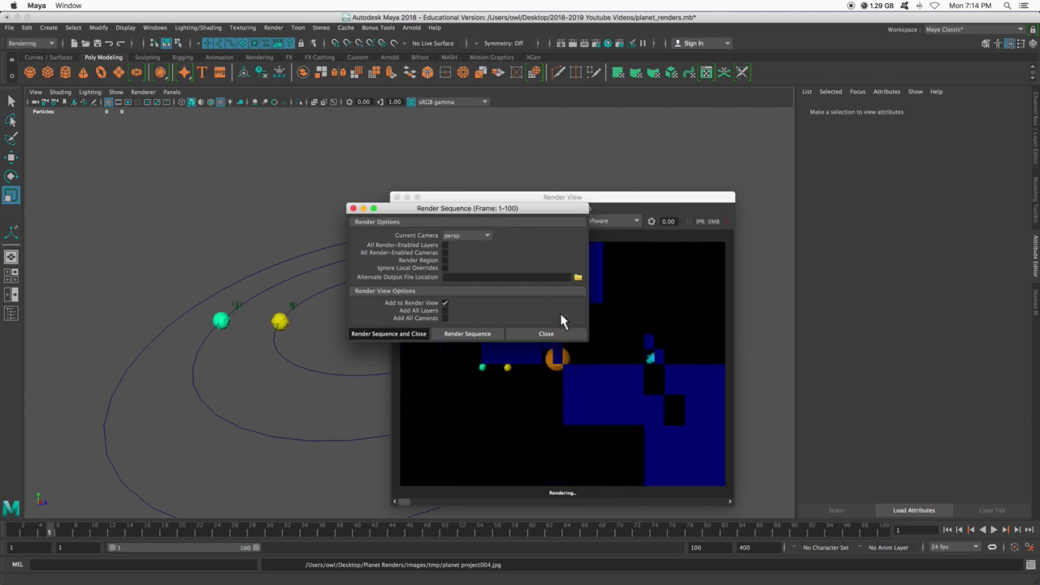
left_click_drag(392, 209, 789, 79)
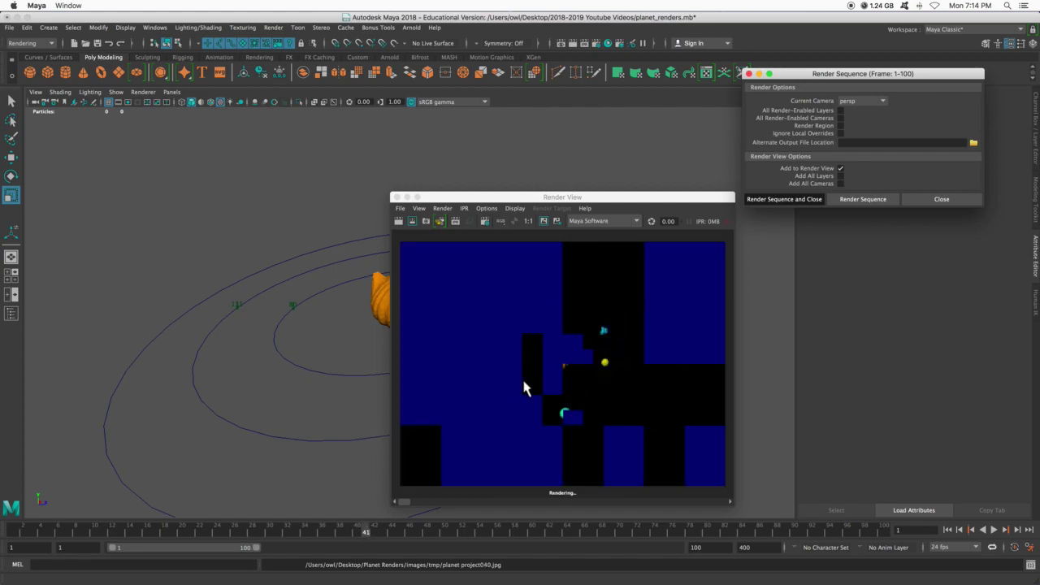
Step: Switch to Finder and open the tmp folder inside the images folder of Planet Renders on the Desktop
mouse_move(4, 274)
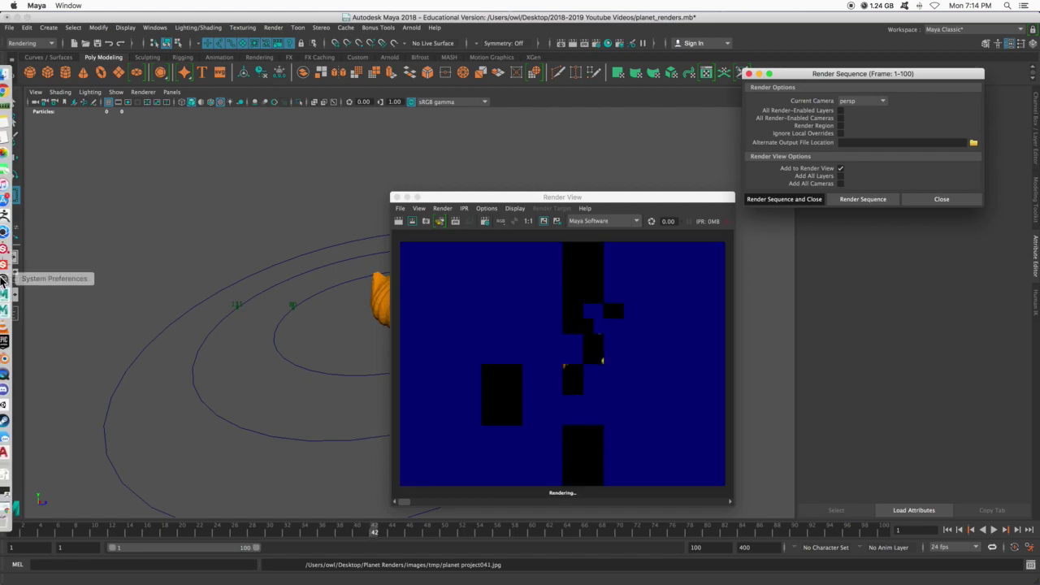
left_click(10, 74)
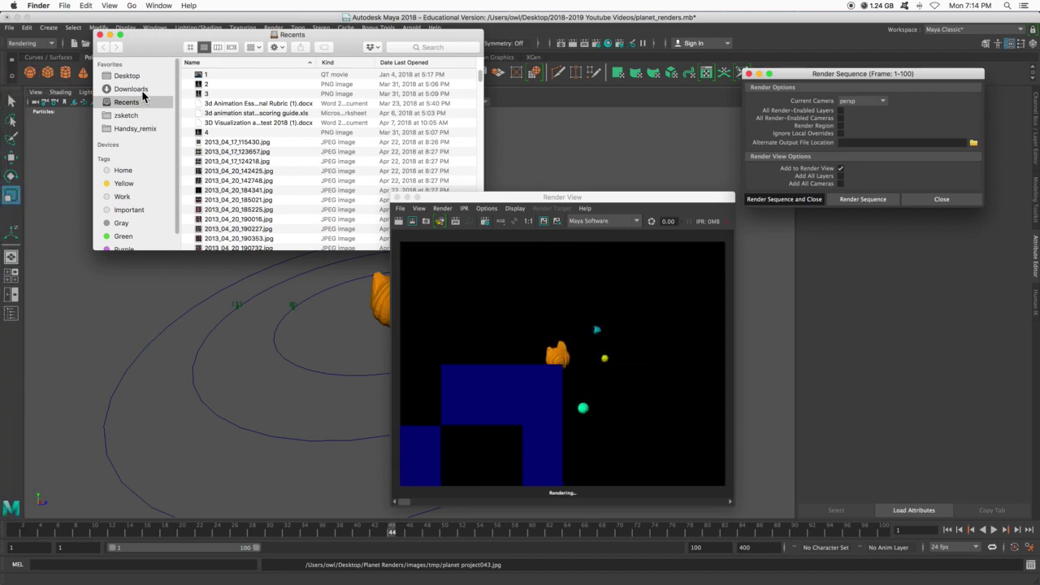
left_click(129, 76)
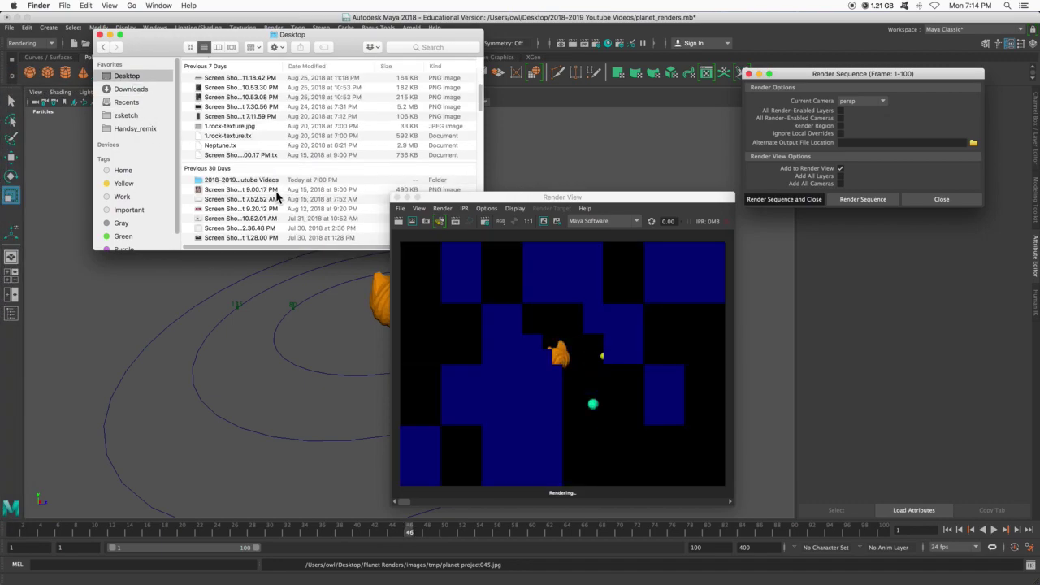
scroll(269, 203, "up", 3)
double_click(232, 73)
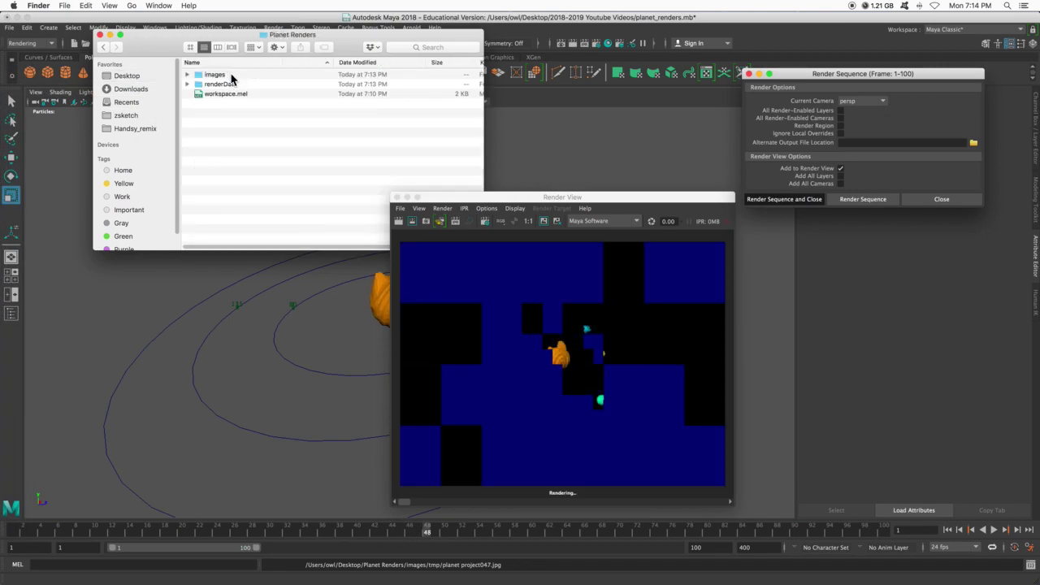
double_click(216, 75)
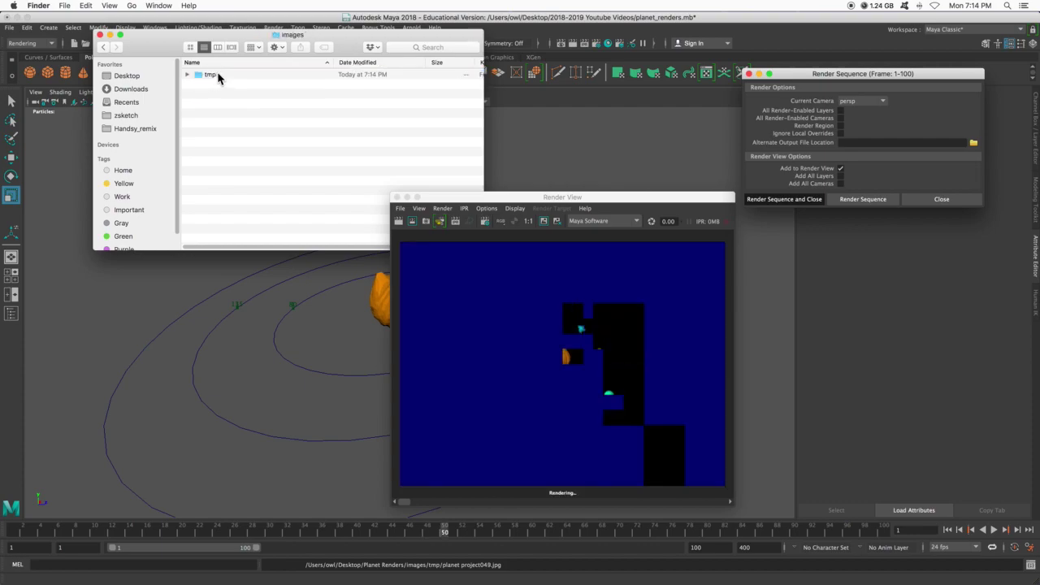
double_click(217, 75)
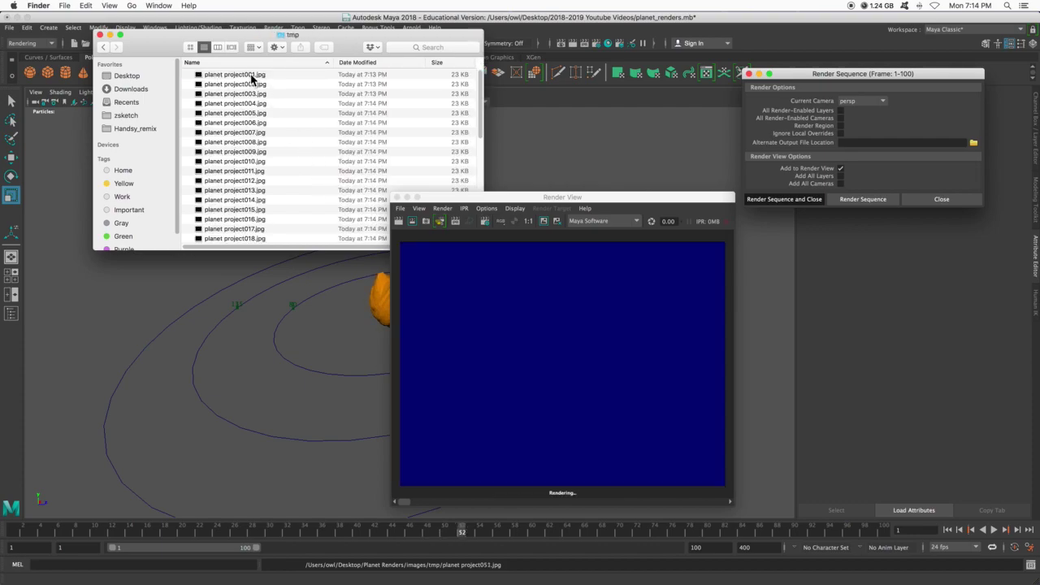
Step: Preview planet project001.jpg and step forward through the rendered frames to planet project045.jpg
left_click(244, 75)
key("space")
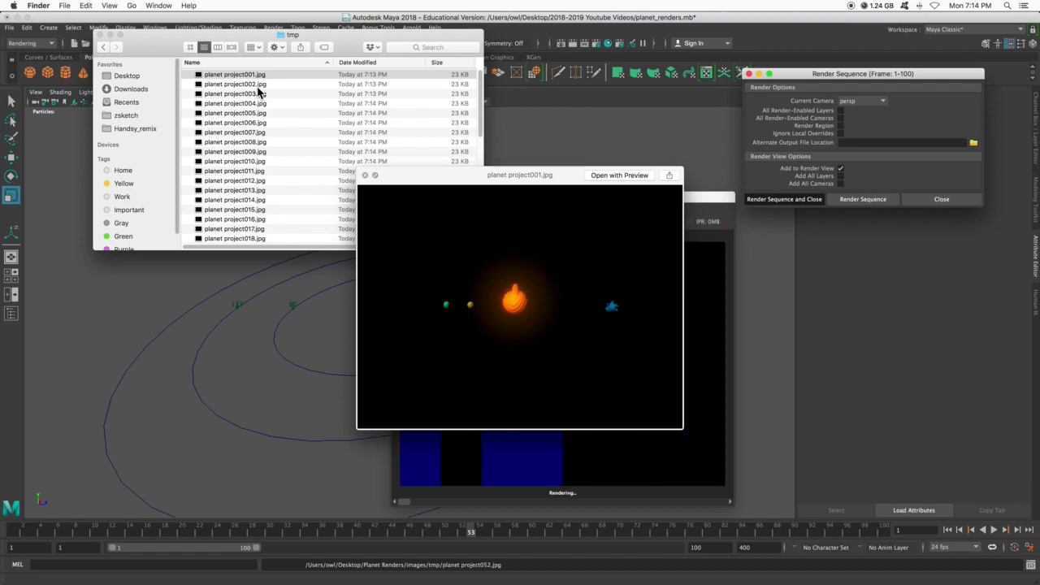
key("Down")
key("Down")
key("Down")
key("Down")
key("Down")
key("Down")
key("Down")
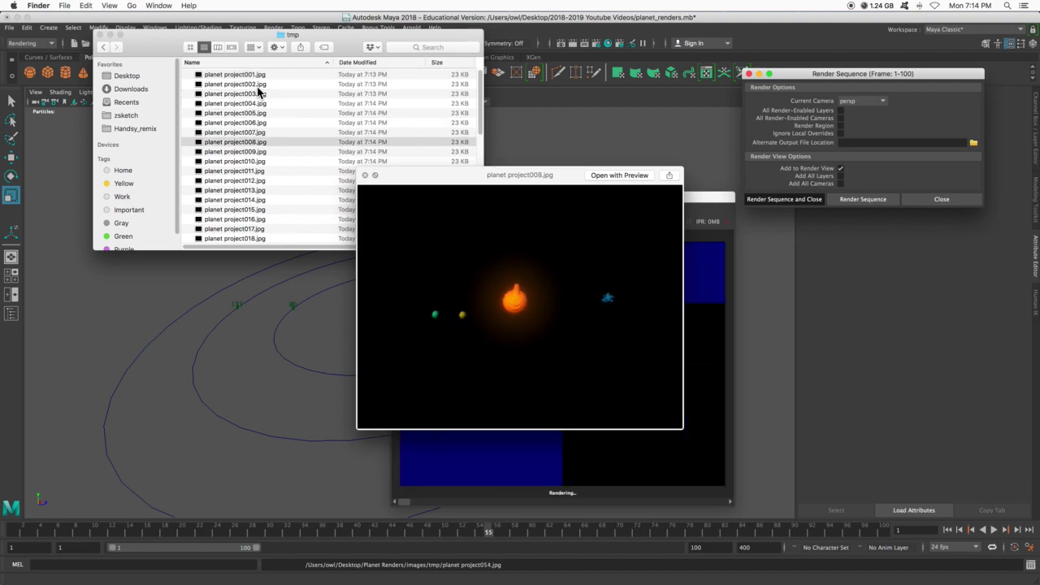
key("Down")
key("Down")
key("Down")
key("Down")
key("Down")
key("Down")
key("Down")
key("Down")
key("Down")
key("Down")
key("Down")
key("Down")
key("Down")
key("Down")
key("Down")
key("Down")
key("Down")
key("Down")
key("Down")
key("Down")
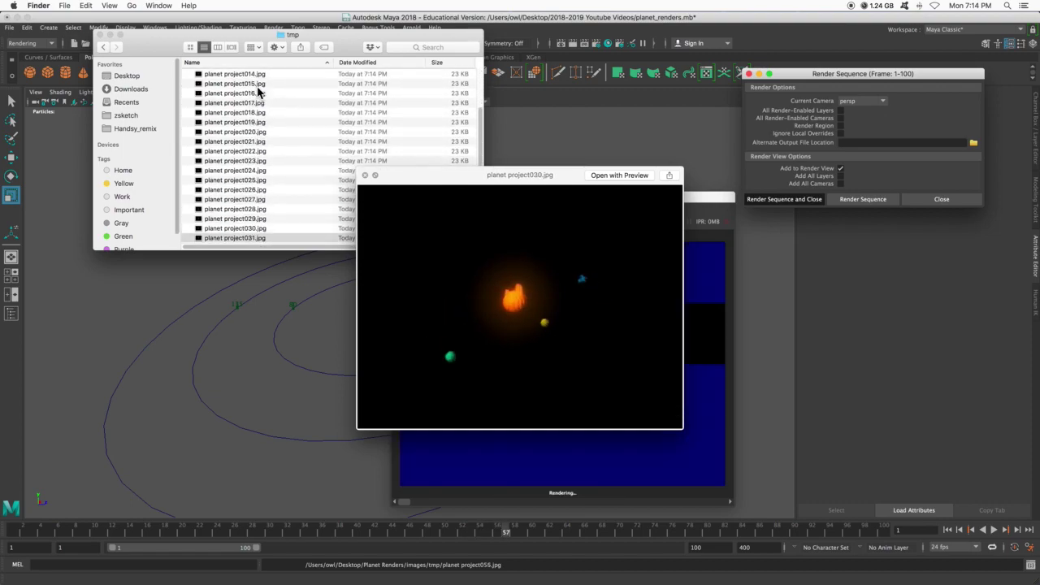
key("Down")
key("Down")
key("Down")
key("Down")
key("Down")
key("Down")
key("Down")
key("Down")
key("Down")
key("Down")
key("Down")
key("Down")
key("Down")
key("Down")
key("Down")
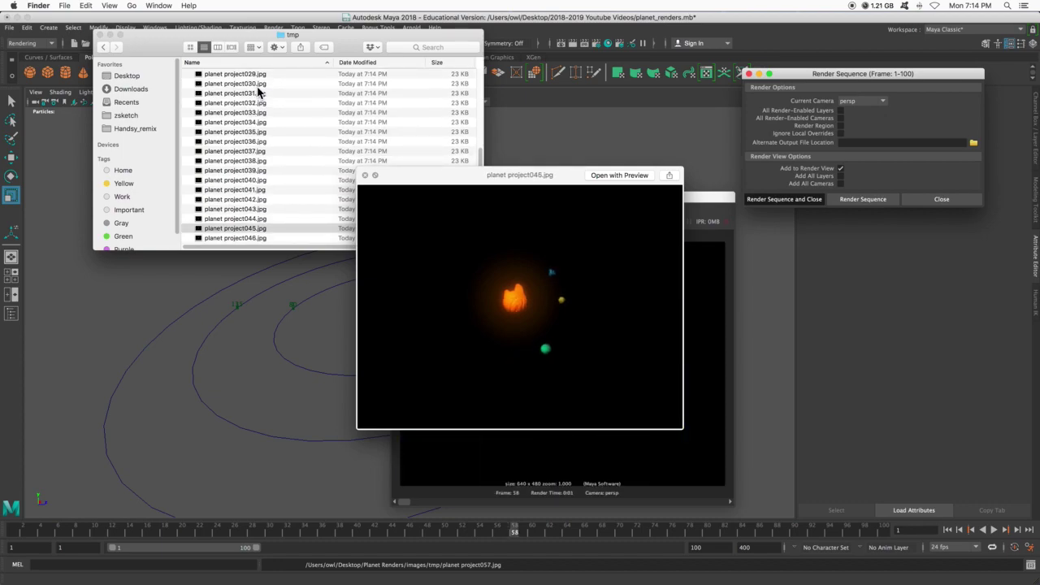
Step: Step back through the previewed frames to planet project001.jpg to review the orbit motion in reverse
key("Up")
key("Up")
key("Up")
key("Up")
key("Up")
key("Up")
key("Up")
key("Up")
key("Up")
key("Up")
key("Up")
key("Up")
key("Up")
key("Up")
key("Up")
key("Up")
key("Up")
key("Up")
key("Up")
key("Up")
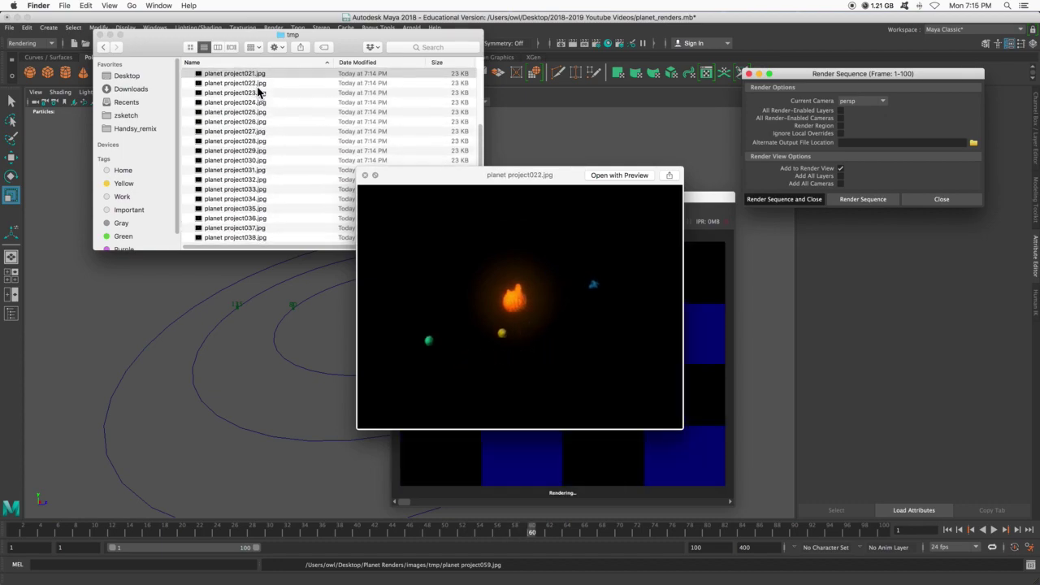
key("Up")
key("Up")
key("Up")
key("Up")
key("Up")
key("Up")
key("Up")
key("Up")
key("Up")
key("Up")
key("Up")
key("Up")
key("Up")
key("Up")
key("Up")
key("Up")
key("Up")
key("Up")
key("Up")
key("Up")
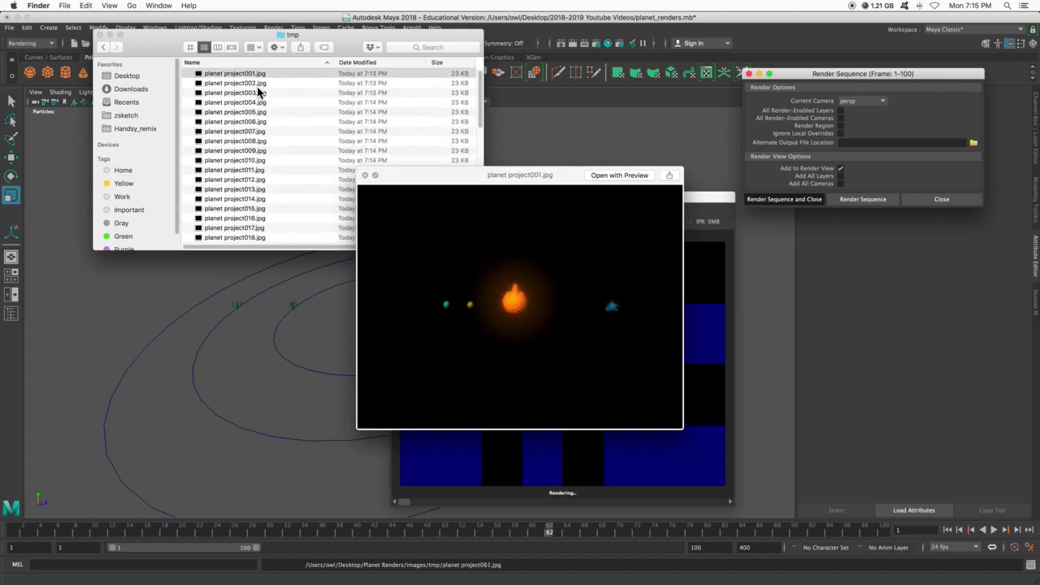